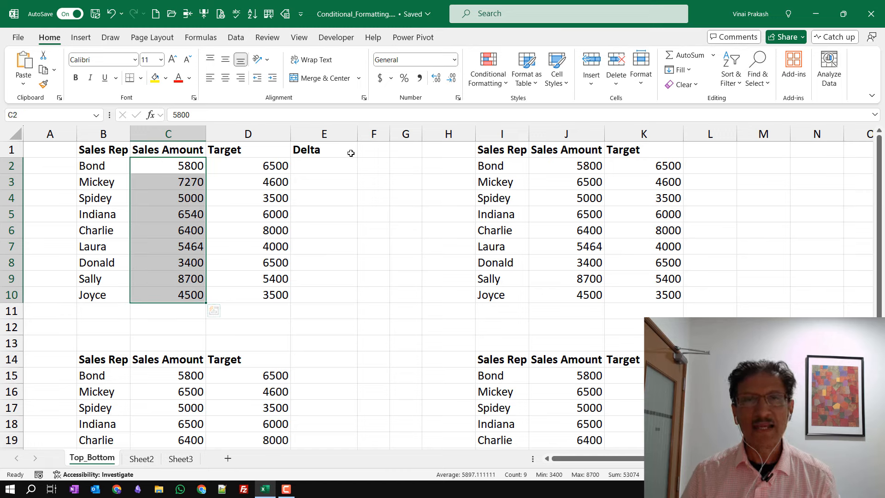
- Format the top 3 sales amounts in C2:C10 with a Top 10 Items rule using Green Fill with Dark Green Text
{"action": "left_click", "coordinate": [486, 81]}
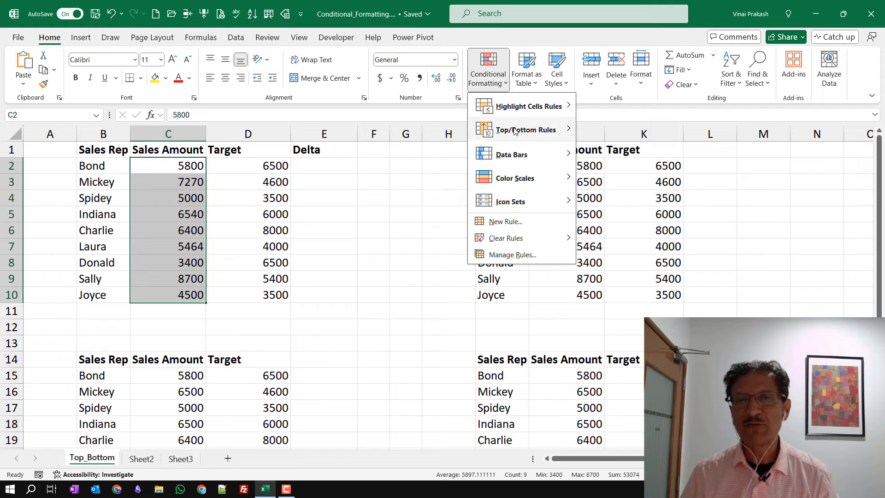
{"action": "mouse_move", "coordinate": [515, 132]}
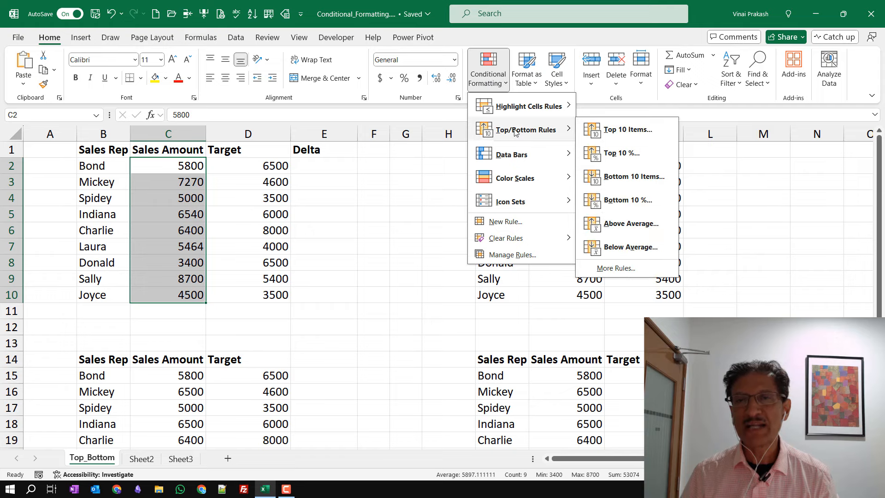
{"action": "left_click", "coordinate": [608, 131]}
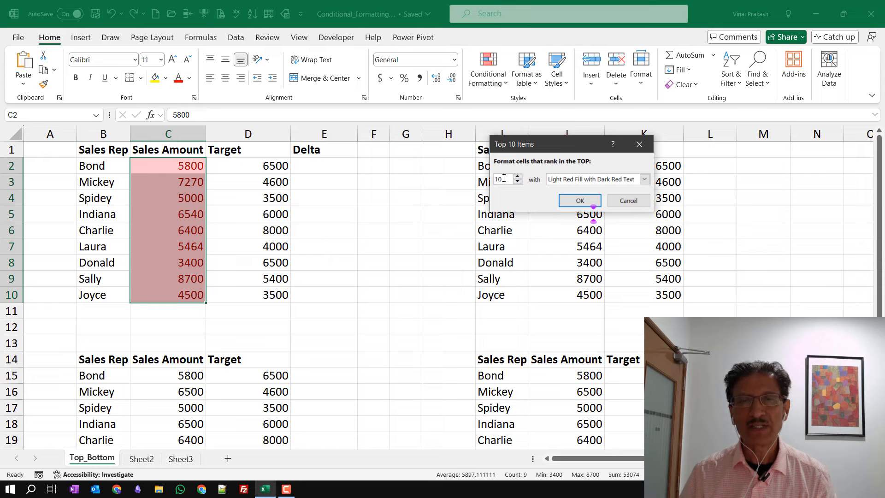
{"action": "double_click", "coordinate": [503, 178]}
{"action": "type", "text": "3"}
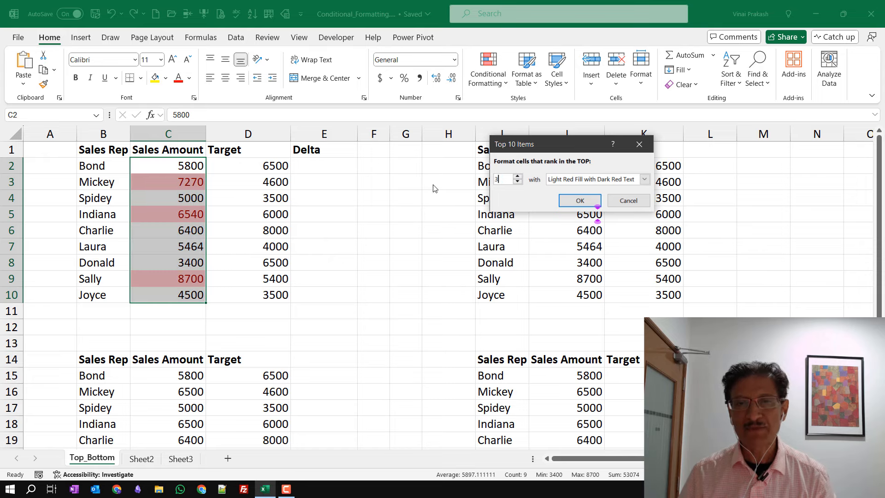
{"action": "left_click", "coordinate": [618, 181]}
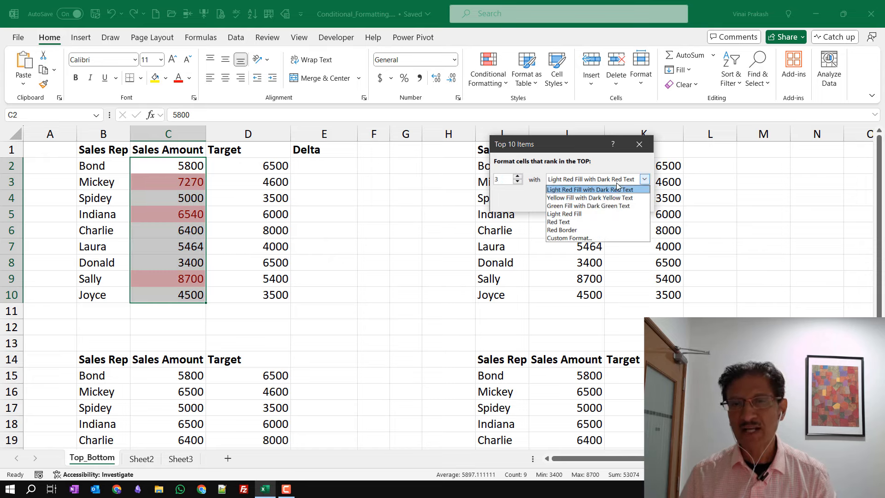
{"action": "left_click", "coordinate": [604, 206]}
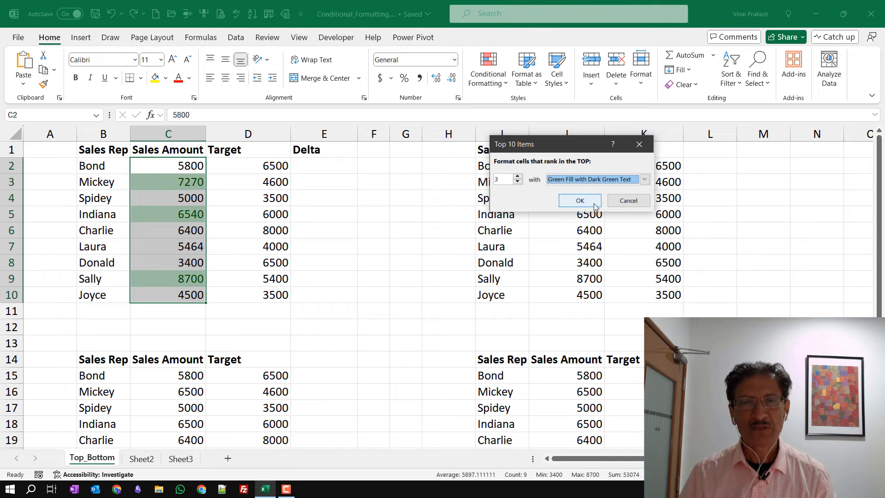
{"action": "left_click", "coordinate": [582, 200]}
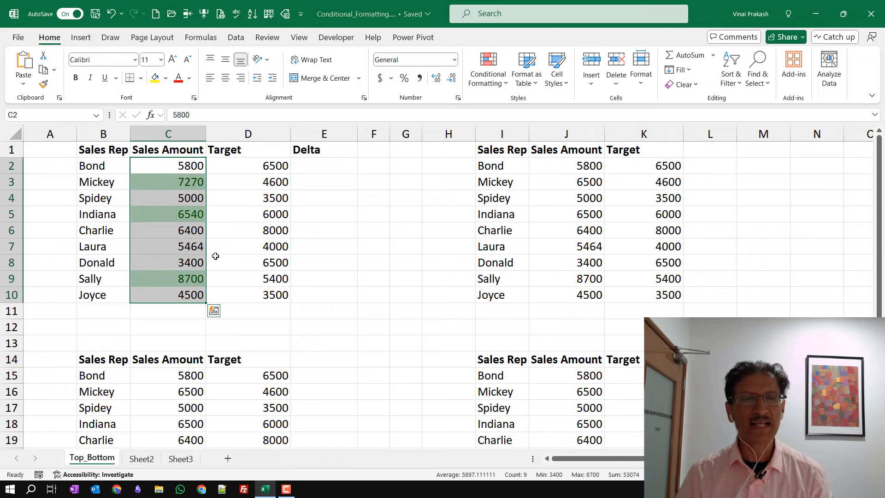
- Test the top 3 rule by changing the sales amount in C7 to 9000, and undo that change
{"action": "left_click", "coordinate": [183, 257]}
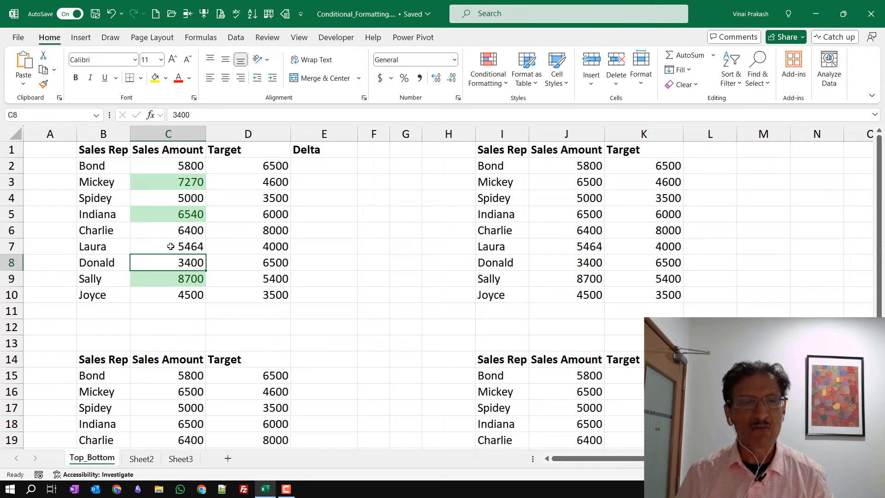
{"action": "left_click", "coordinate": [170, 246]}
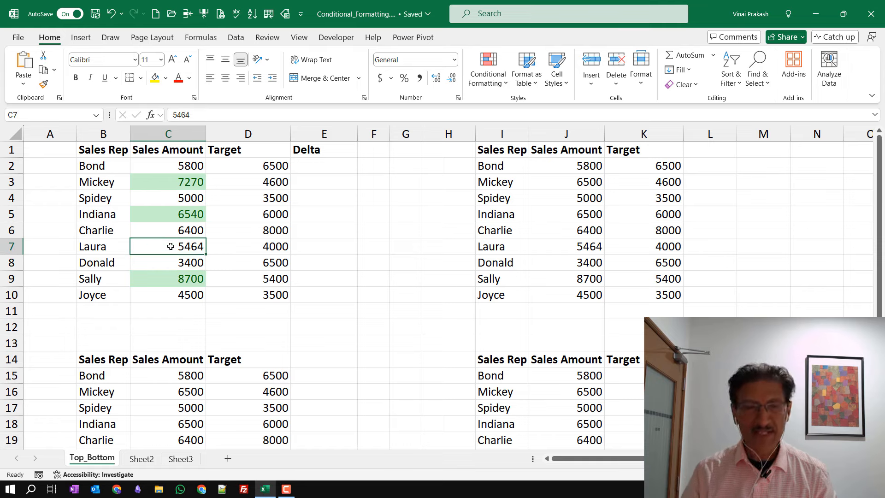
{"action": "type", "text": "9000"}
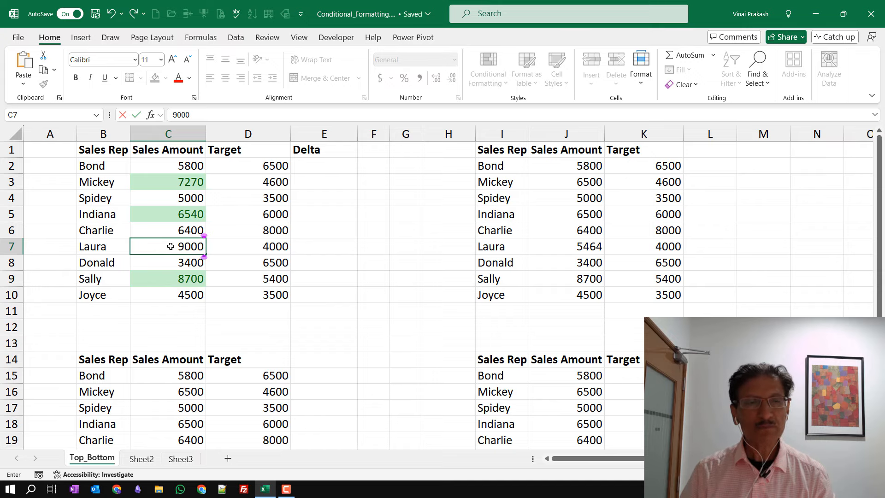
{"action": "key", "text": "Return"}
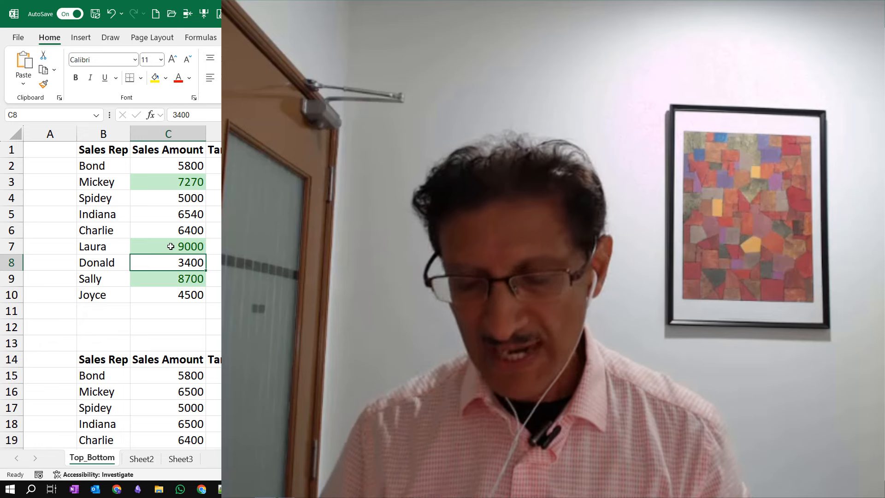
{"action": "key", "text": "ctrl+z"}
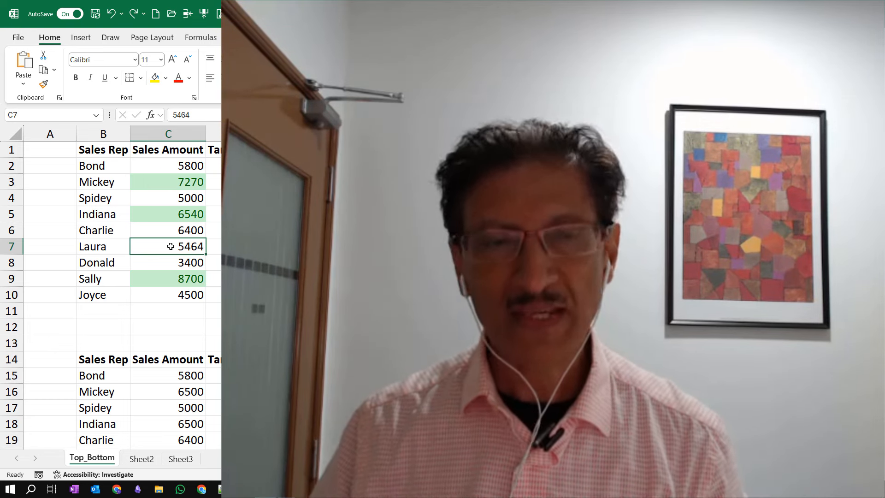
- Format the bottom 3 targets in D2:D10 with a Bottom 10 Items rule using Light Red Fill with Dark Red Text
{"action": "left_click", "coordinate": [213, 165]}
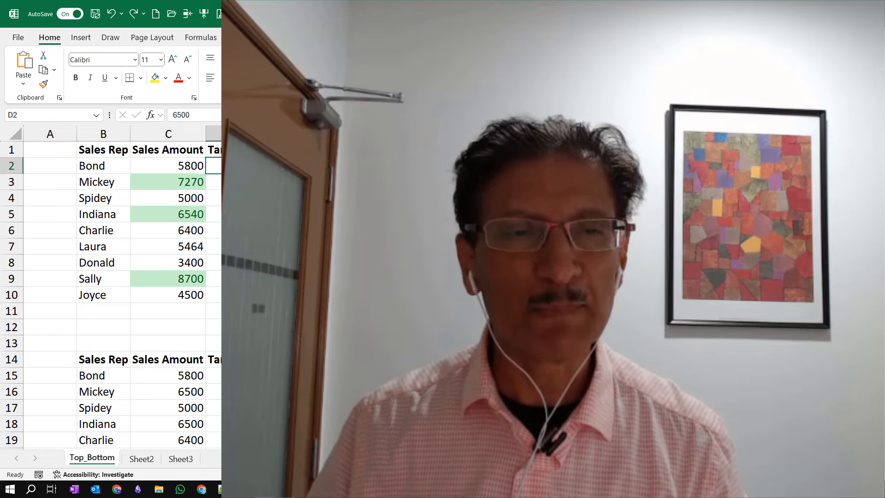
{"action": "left_click_drag", "start_coordinate": [214, 166], "coordinate": [233, 298]}
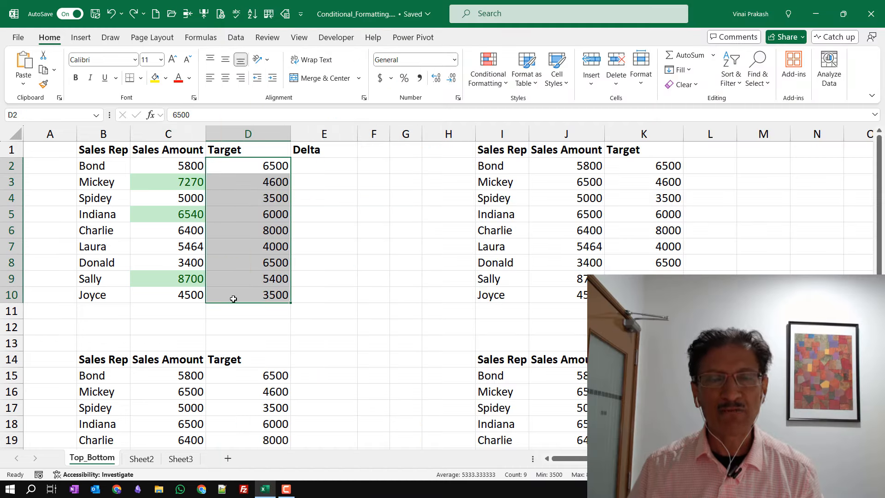
{"action": "left_click", "coordinate": [509, 87]}
{"action": "mouse_move", "coordinate": [516, 108]}
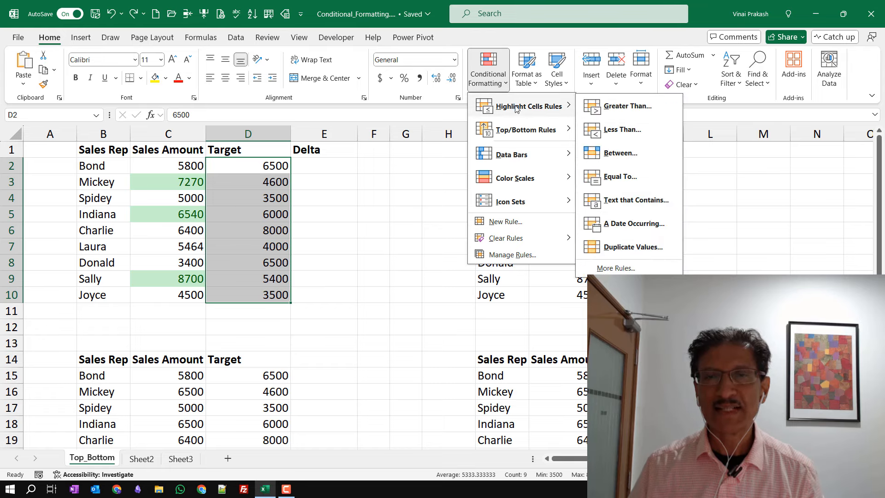
{"action": "mouse_move", "coordinate": [516, 130]}
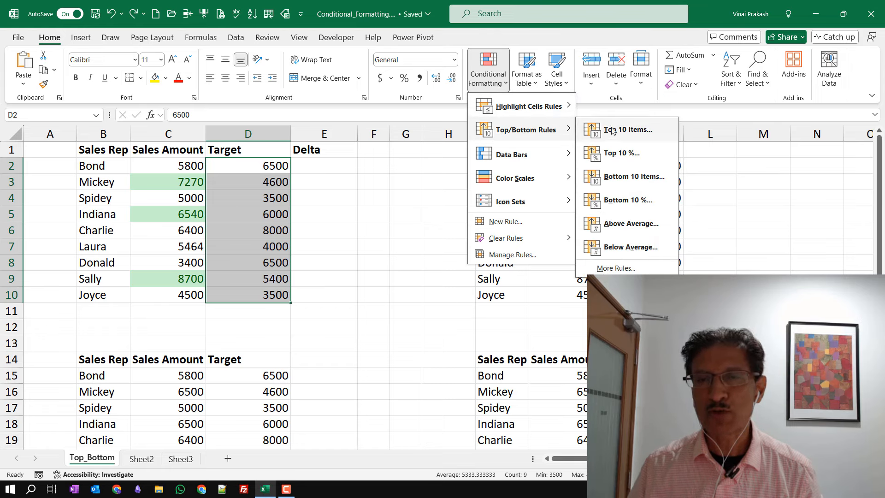
{"action": "left_click", "coordinate": [614, 177]}
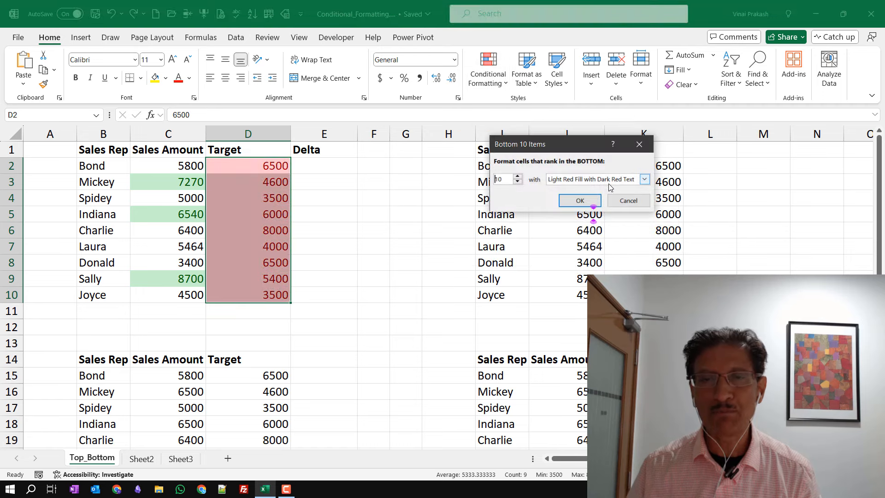
{"action": "left_click_drag", "start_coordinate": [509, 181], "coordinate": [436, 177]}
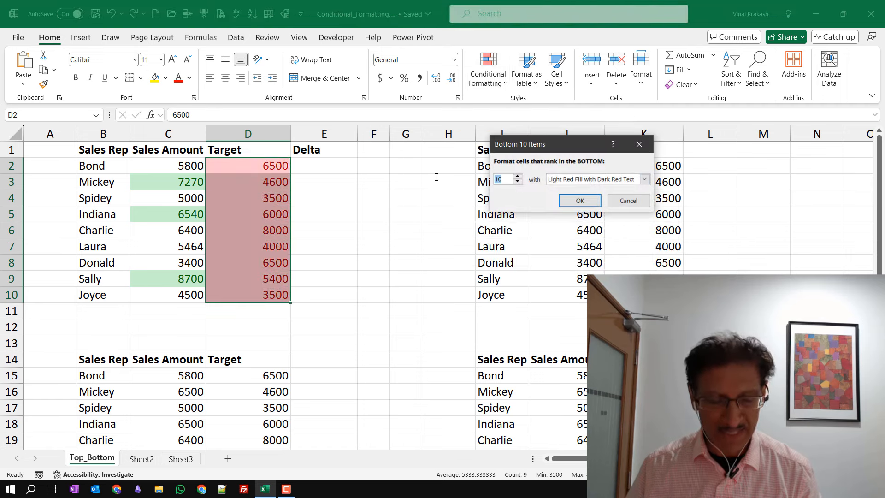
{"action": "type", "text": "3"}
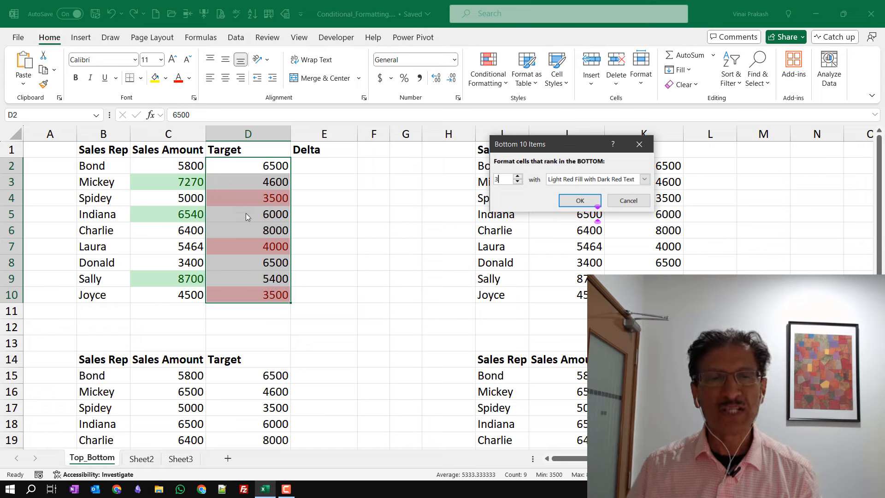
{"action": "left_click", "coordinate": [579, 201]}
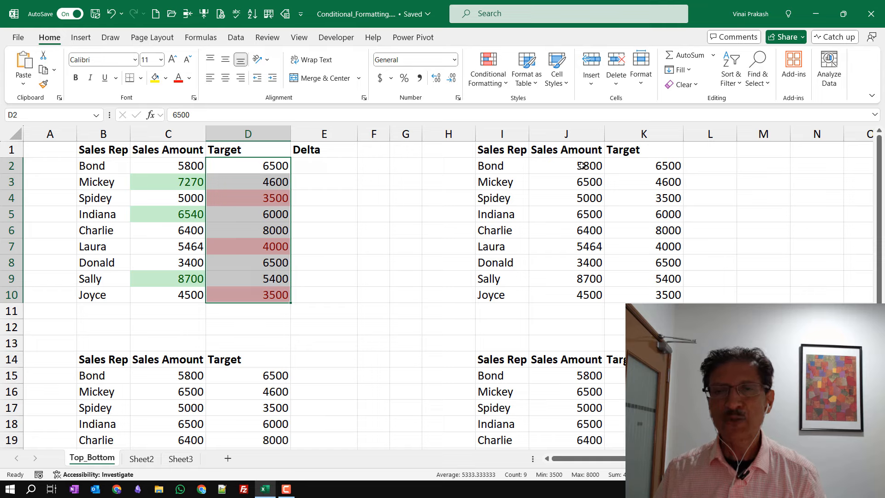
- Highlight sales amounts in J2:J10 greater than 6500 with Light Red Fill with Dark Red Text
{"action": "left_click_drag", "start_coordinate": [581, 165], "coordinate": [570, 292]}
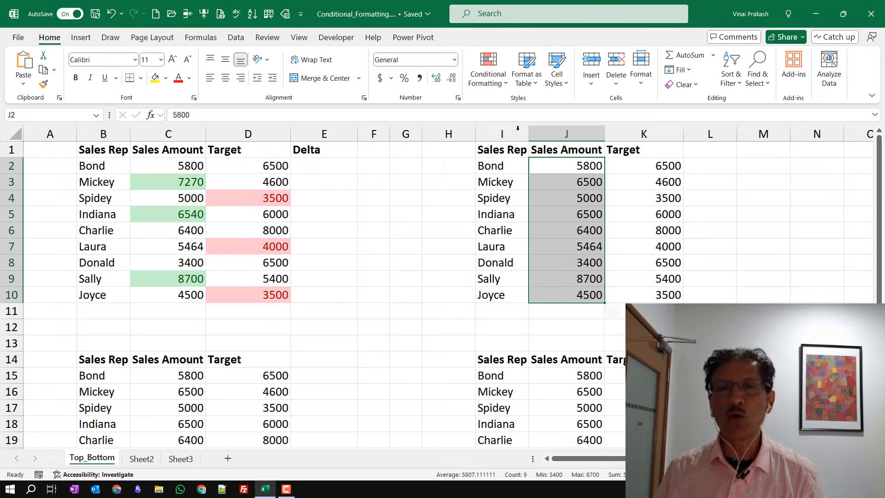
{"action": "left_click", "coordinate": [498, 88]}
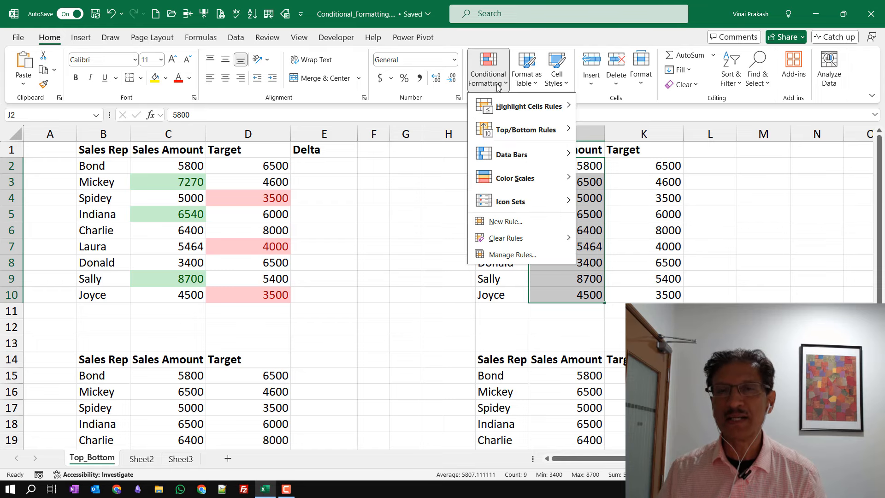
{"action": "mouse_move", "coordinate": [504, 107]}
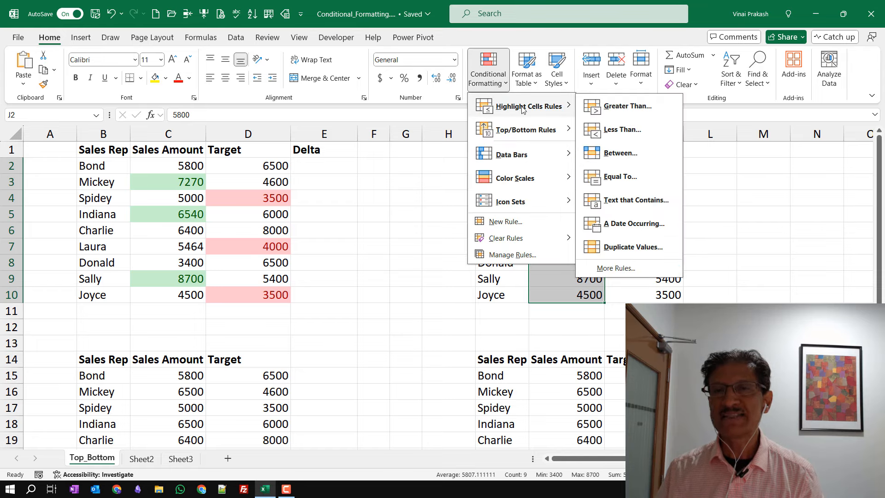
{"action": "left_click", "coordinate": [621, 107]}
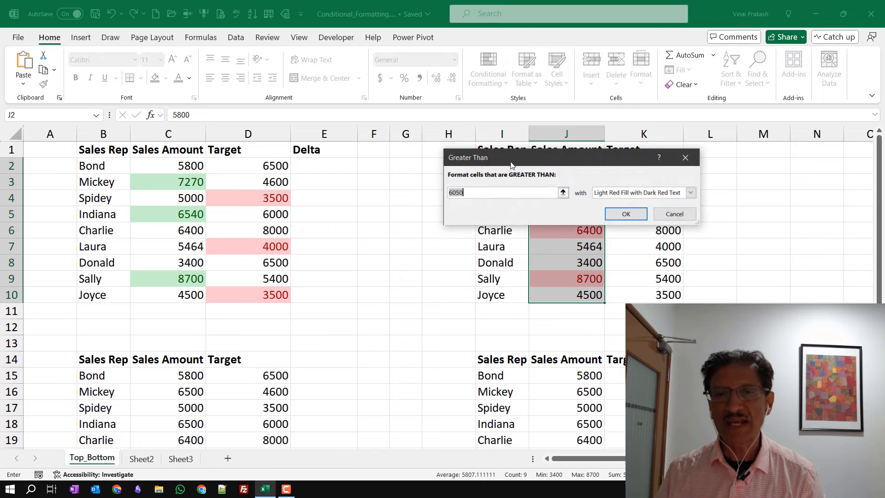
{"action": "left_click_drag", "start_coordinate": [510, 165], "coordinate": [310, 151]}
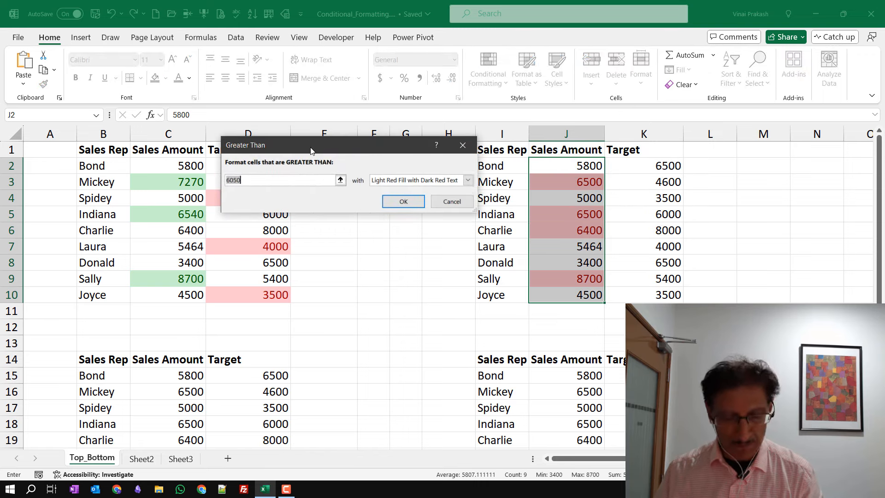
{"action": "type", "text": "65"}
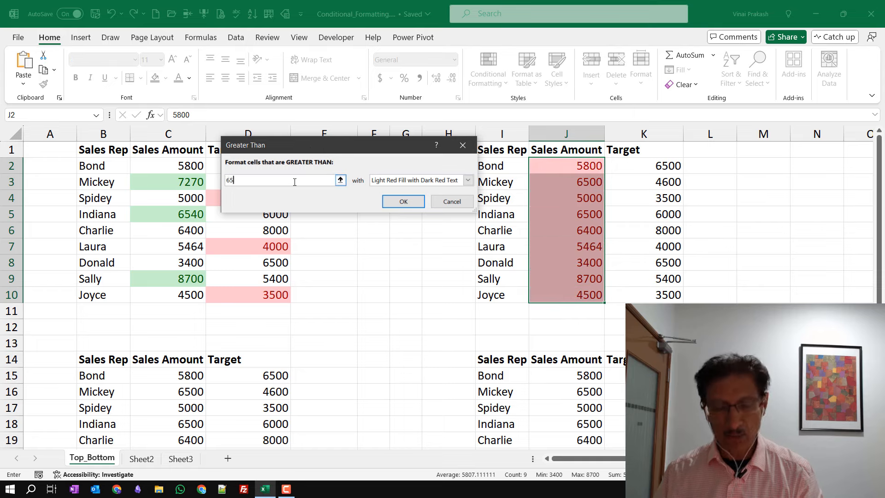
{"action": "type", "text": "00"}
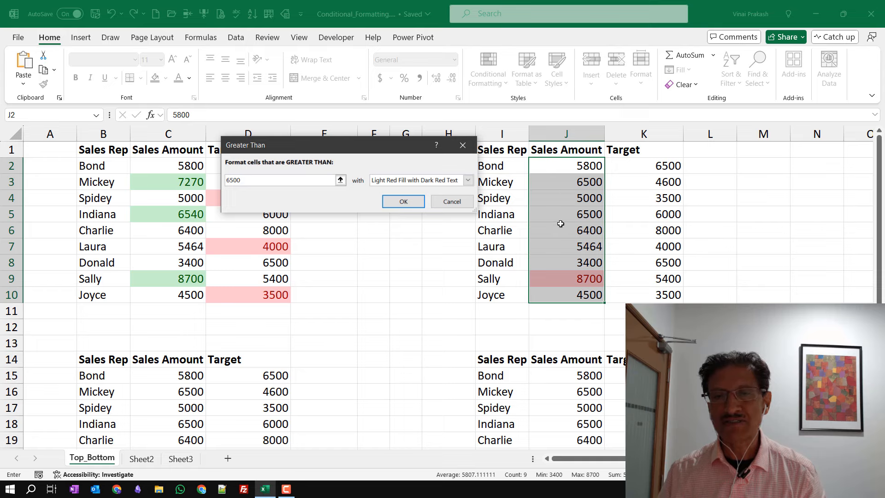
{"action": "left_click", "coordinate": [394, 205]}
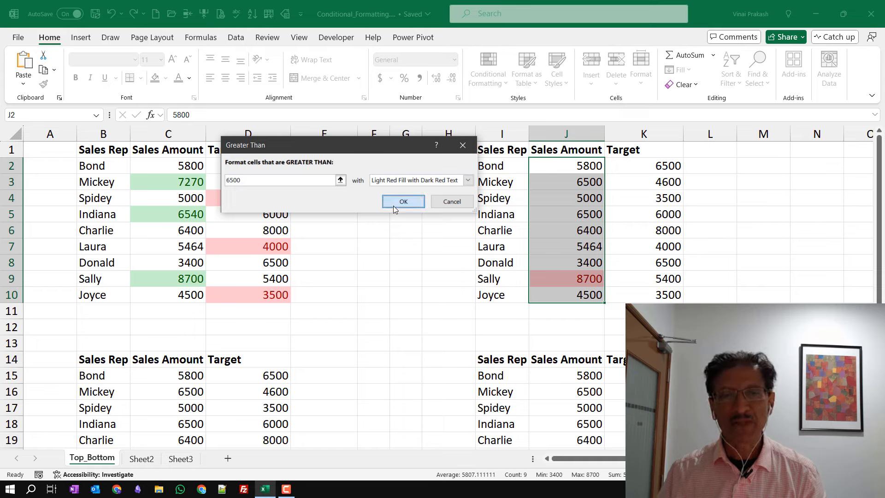
- Set the sales amount in J5 to 7200 and the one in J3 to 9000
{"action": "left_click", "coordinate": [570, 214]}
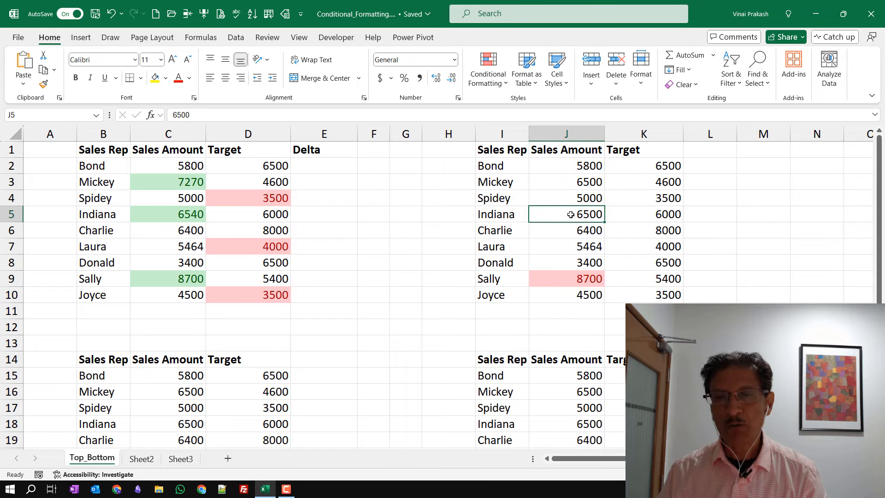
{"action": "type", "text": "7"}
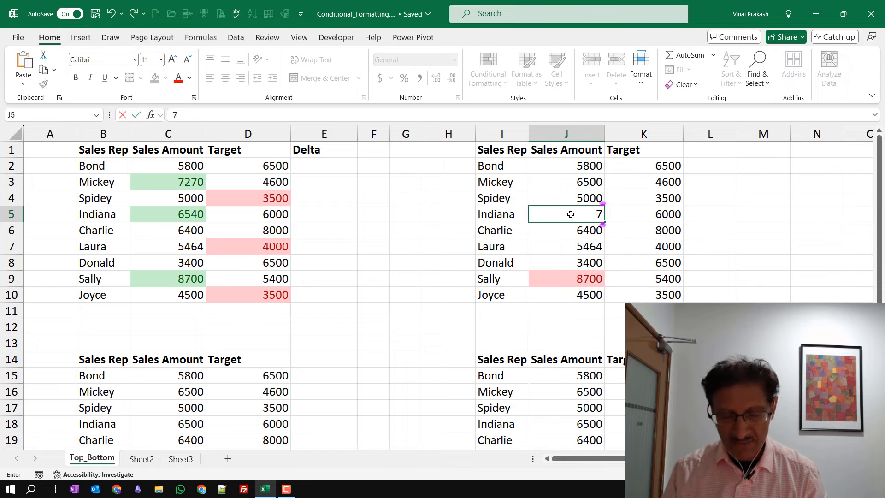
{"action": "type", "text": "200"}
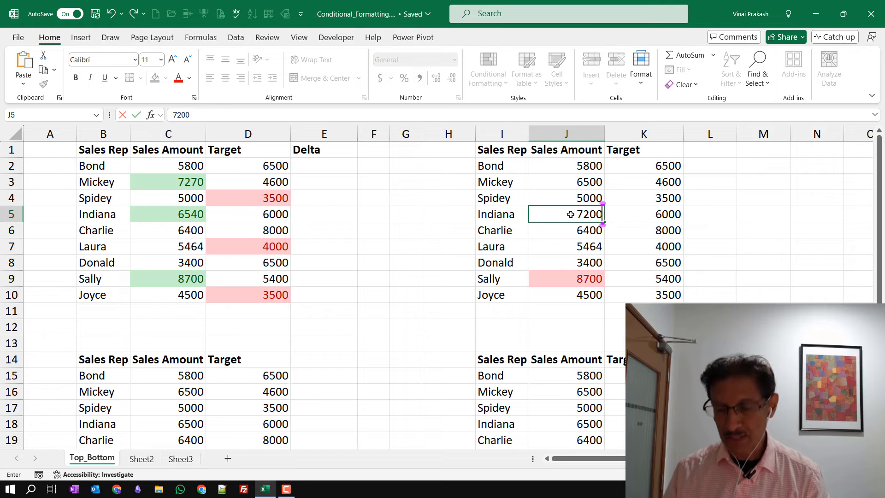
{"action": "key", "text": "Up"}
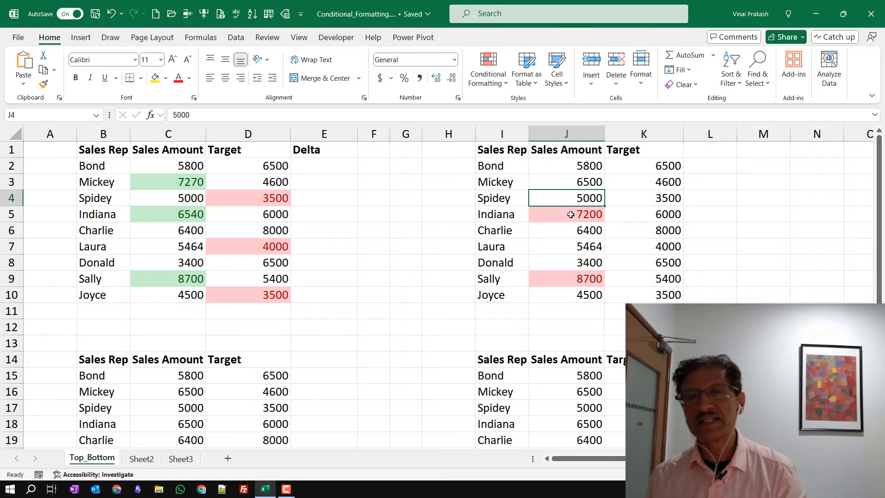
{"action": "left_click", "coordinate": [571, 183]}
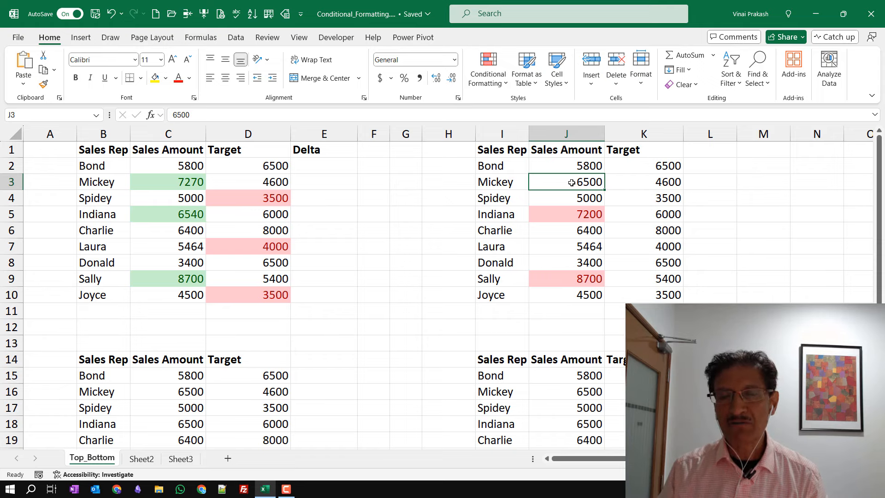
{"action": "type", "text": "9000"}
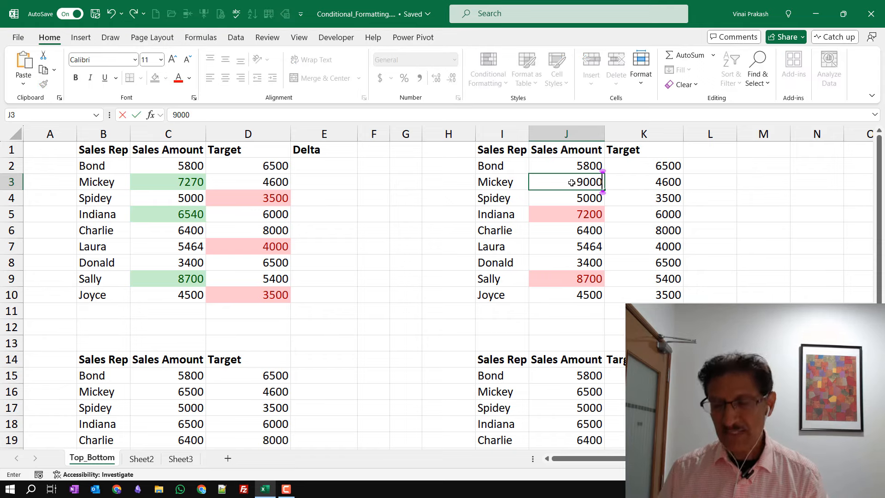
{"action": "key", "text": "Return"}
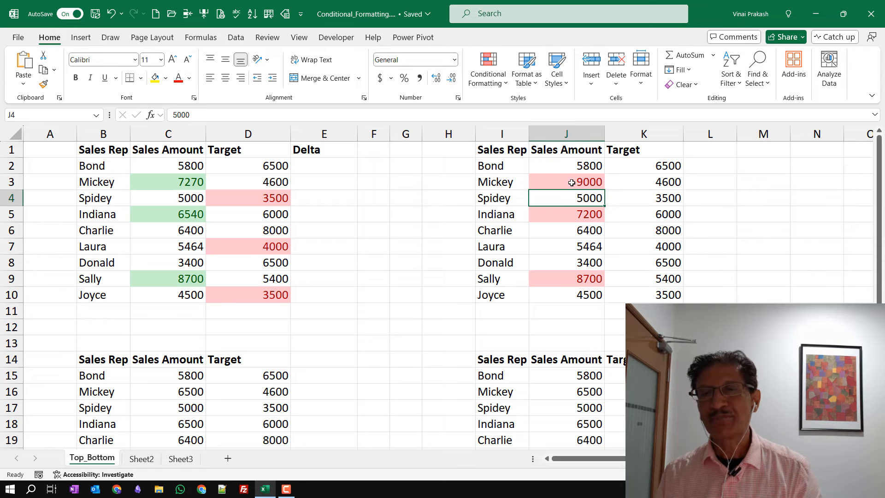
- Set the sales amount in J5 to 6500 to test the greater-than threshold
{"action": "left_click", "coordinate": [565, 214]}
{"action": "type", "text": "6500"}
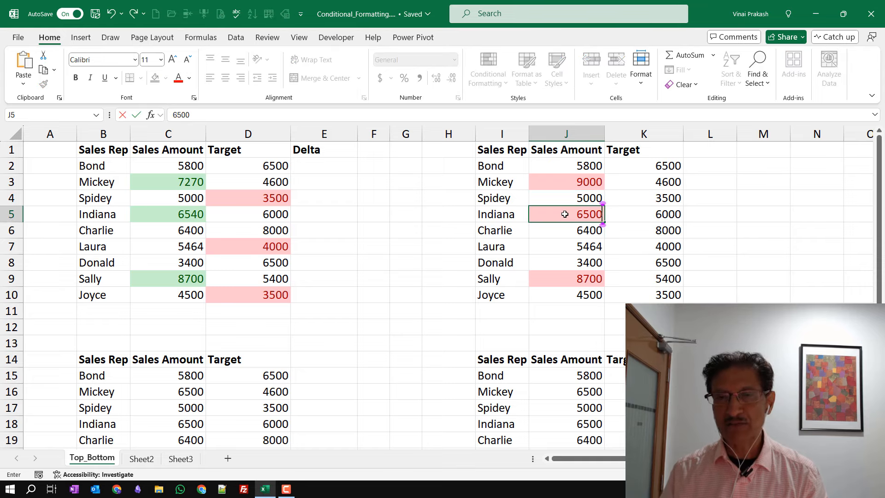
{"action": "key", "text": "Return"}
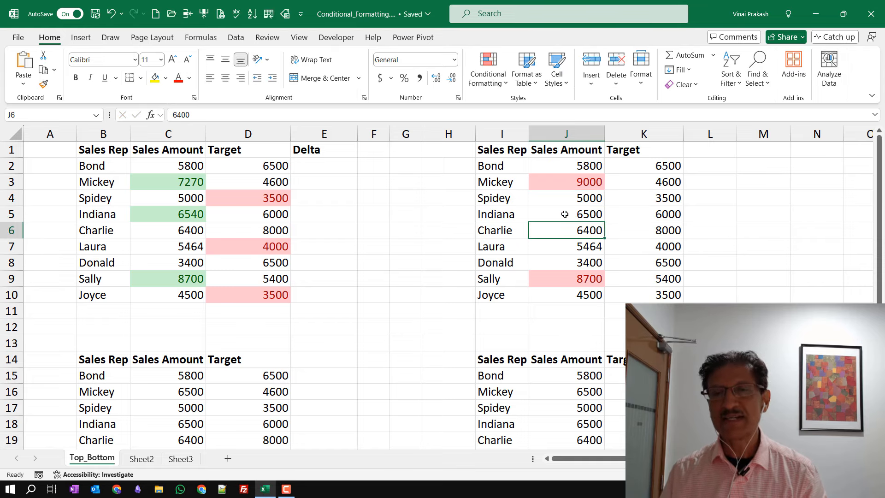
{"action": "left_click", "coordinate": [565, 214]}
- Change the conditional formatting rule on J2:J10 to highlight values greater than or equal to 6500
{"action": "left_click_drag", "start_coordinate": [567, 162], "coordinate": [557, 283]}
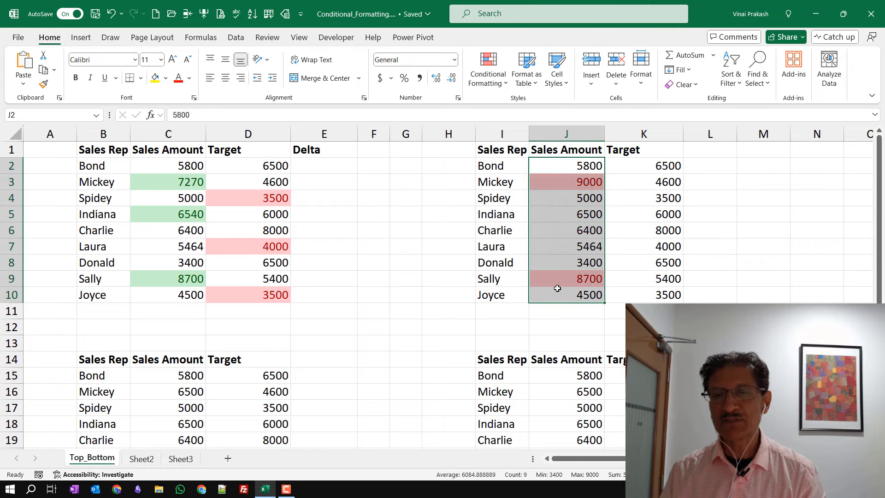
{"action": "left_click", "coordinate": [489, 80]}
{"action": "mouse_move", "coordinate": [506, 108]}
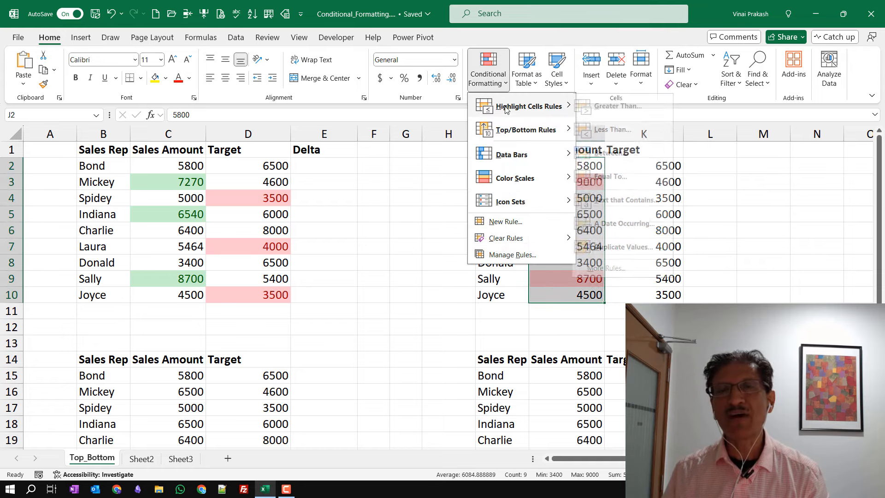
{"action": "mouse_move", "coordinate": [503, 133]}
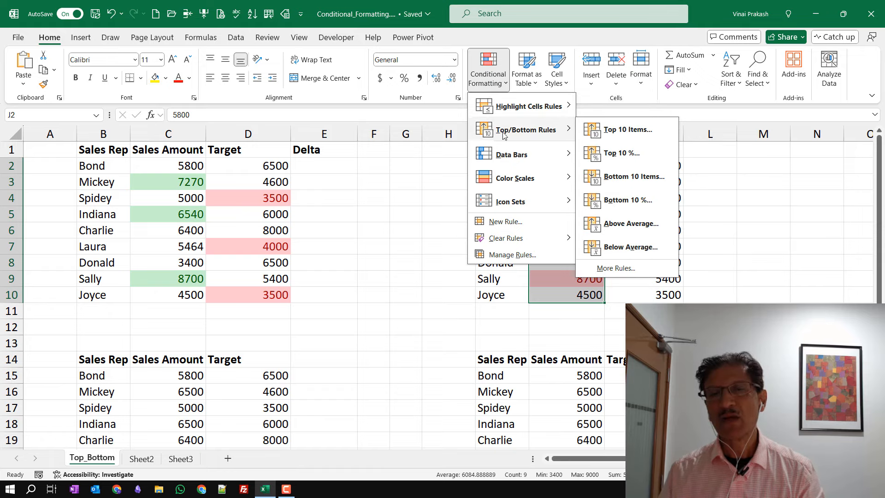
{"action": "left_click", "coordinate": [512, 255]}
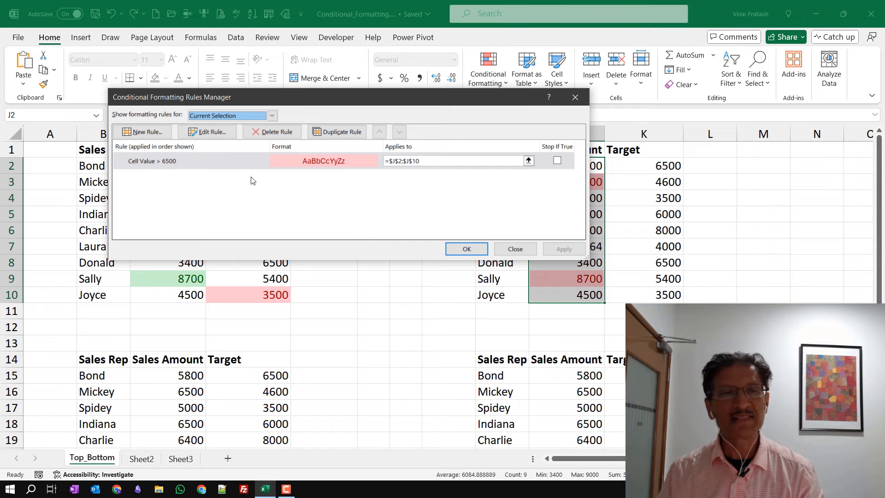
{"action": "left_click", "coordinate": [163, 165]}
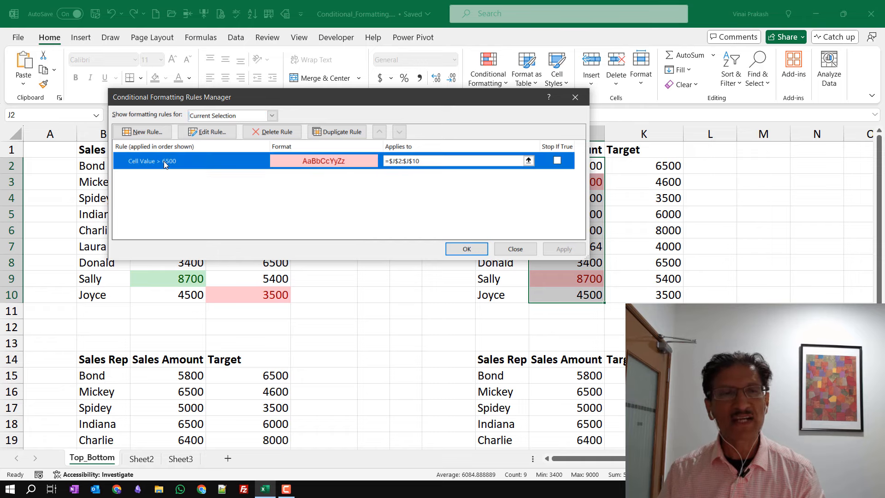
{"action": "left_click", "coordinate": [207, 132]}
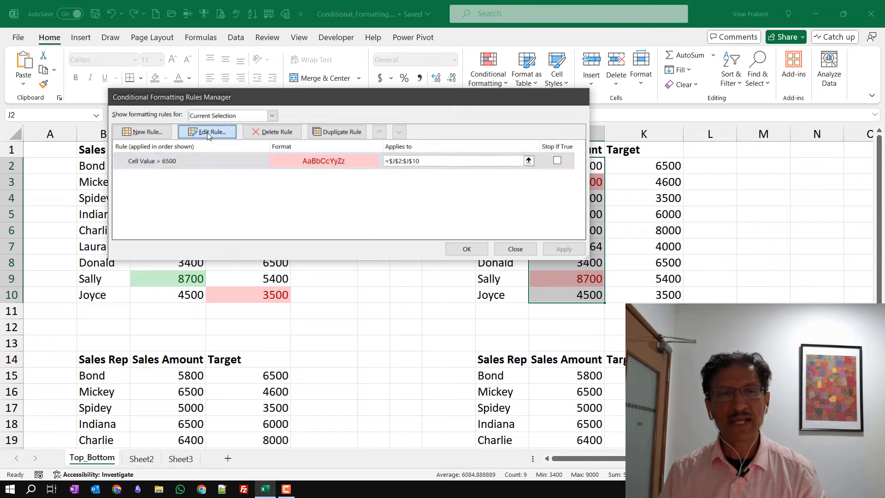
{"action": "left_click", "coordinate": [309, 209]}
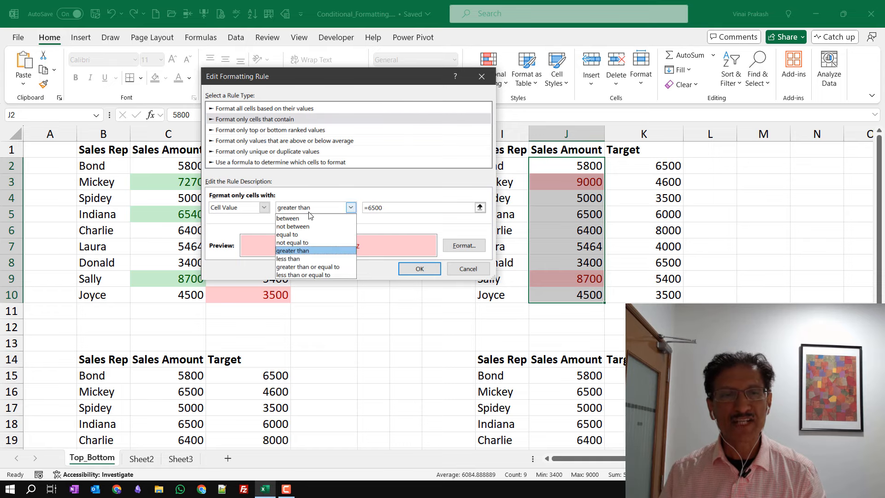
{"action": "left_click", "coordinate": [319, 267]}
{"action": "left_click", "coordinate": [409, 270]}
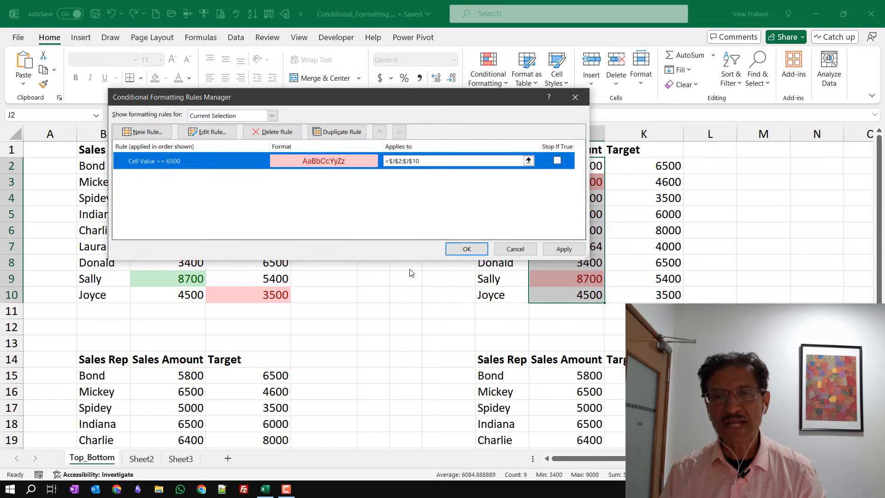
{"action": "left_click", "coordinate": [466, 251]}
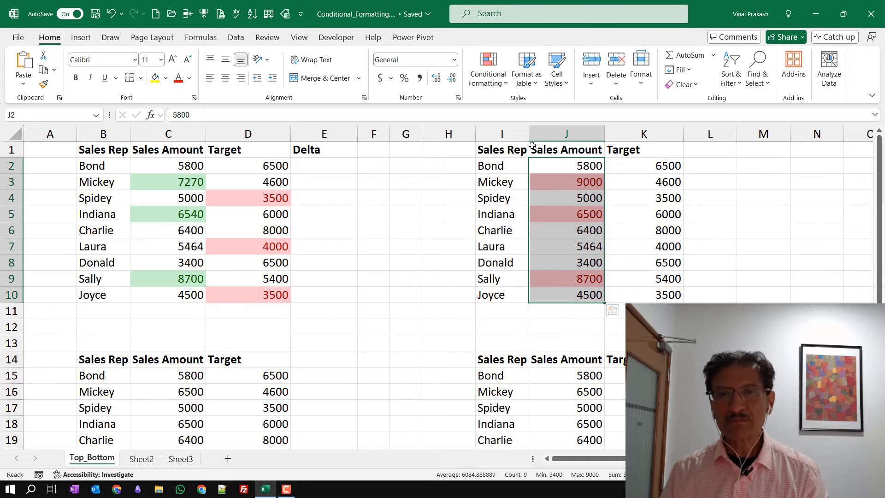
{"action": "left_click", "coordinate": [507, 86]}
{"action": "mouse_move", "coordinate": [513, 107]}
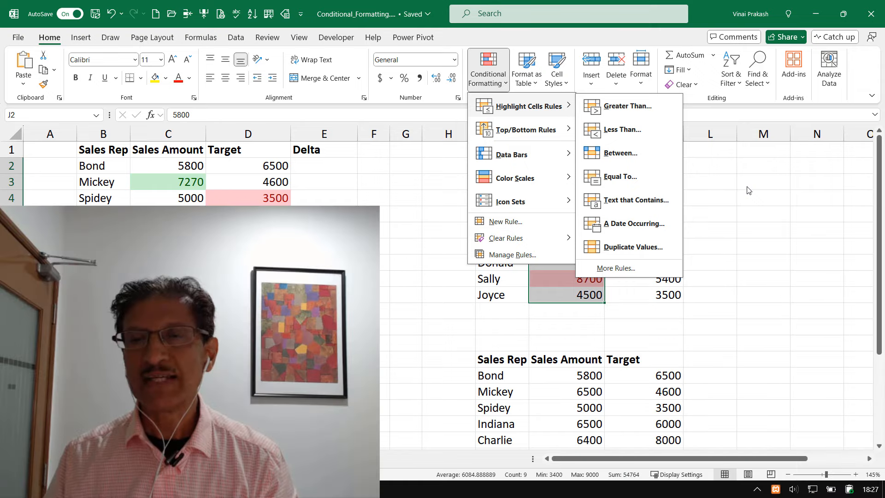
{"action": "left_click", "coordinate": [746, 187]}
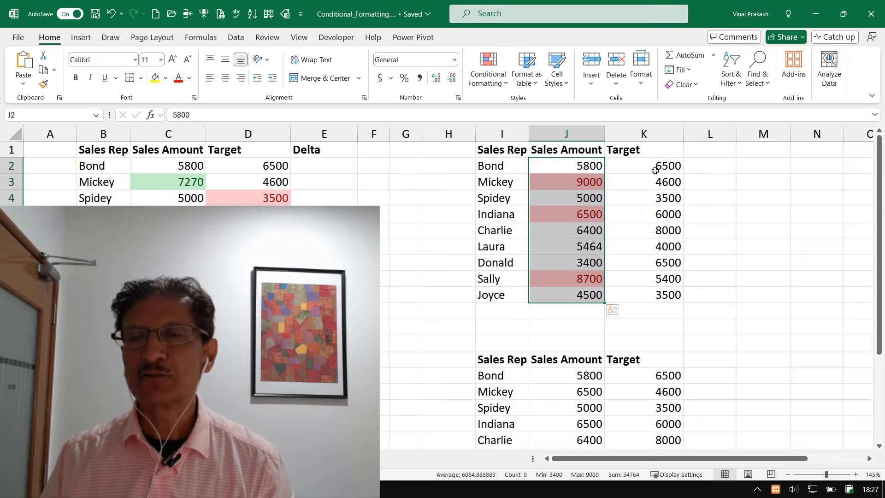
- Highlight duplicate targets in K2:K10 with Light Red Fill with Dark Red Text, and check the matching pairs
{"action": "left_click_drag", "start_coordinate": [656, 170], "coordinate": [646, 289]}
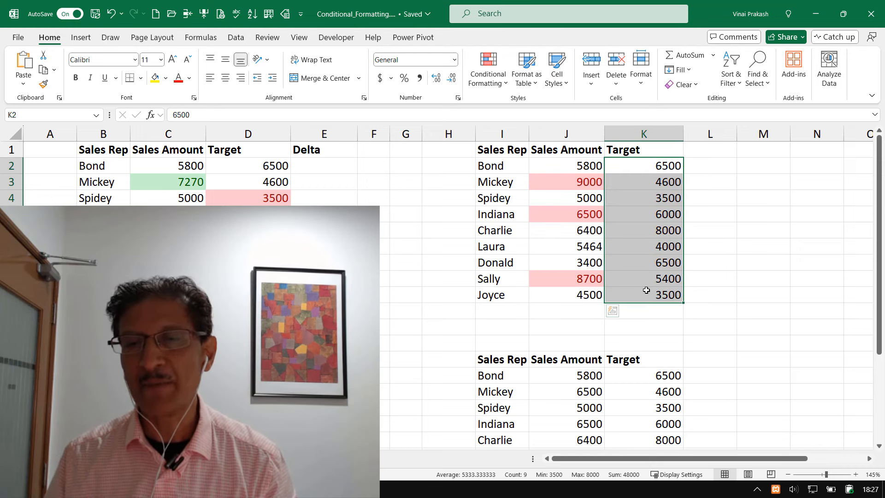
{"action": "left_click", "coordinate": [500, 81]}
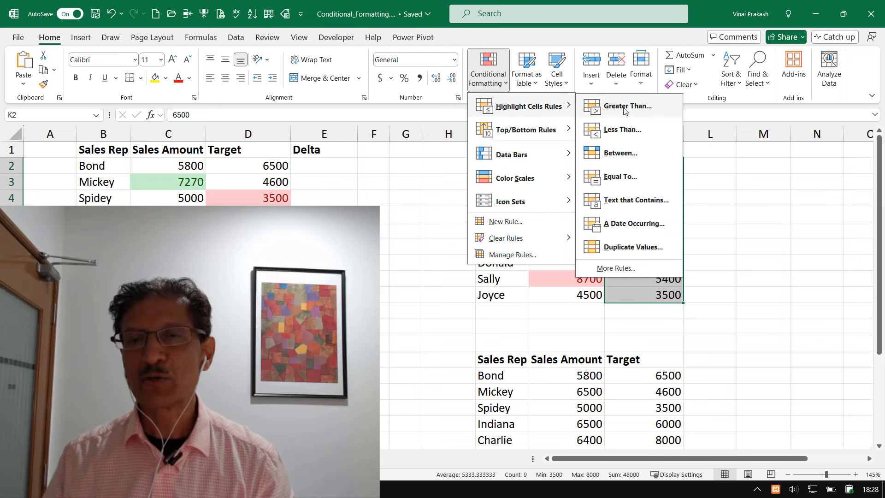
{"action": "left_click", "coordinate": [612, 248]}
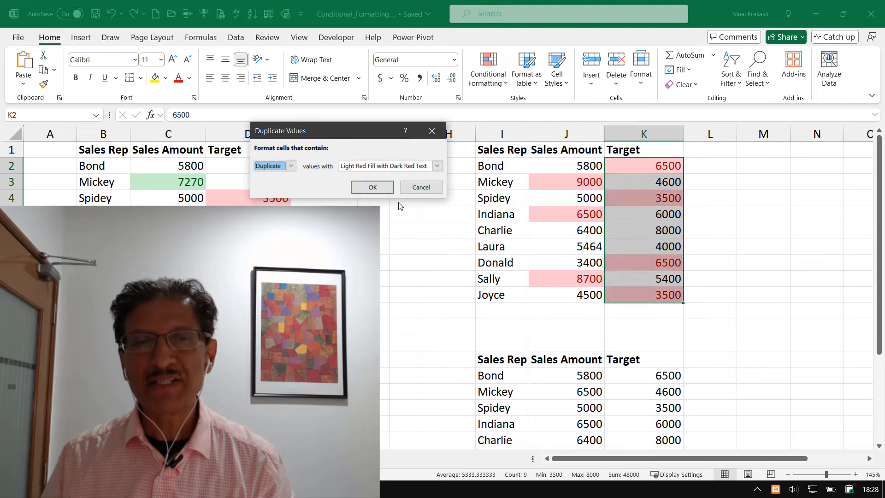
{"action": "left_click", "coordinate": [374, 187]}
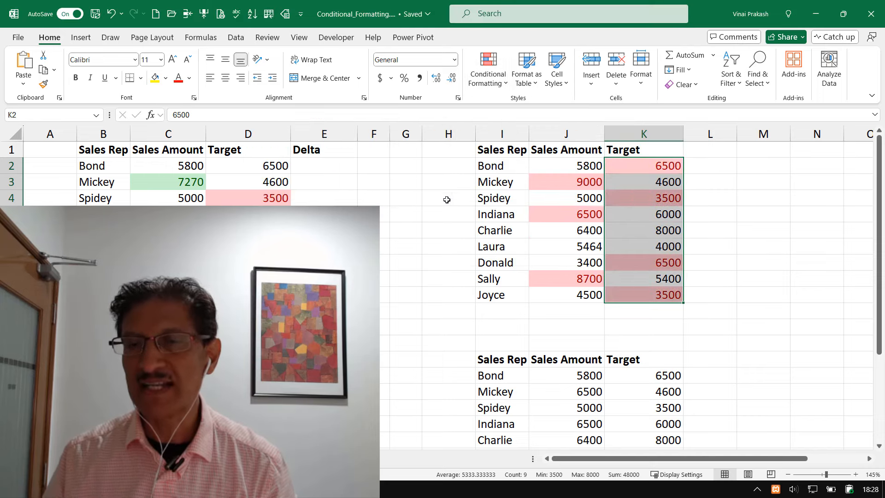
{"action": "left_click", "coordinate": [672, 236]}
{"action": "left_click", "coordinate": [677, 170]}
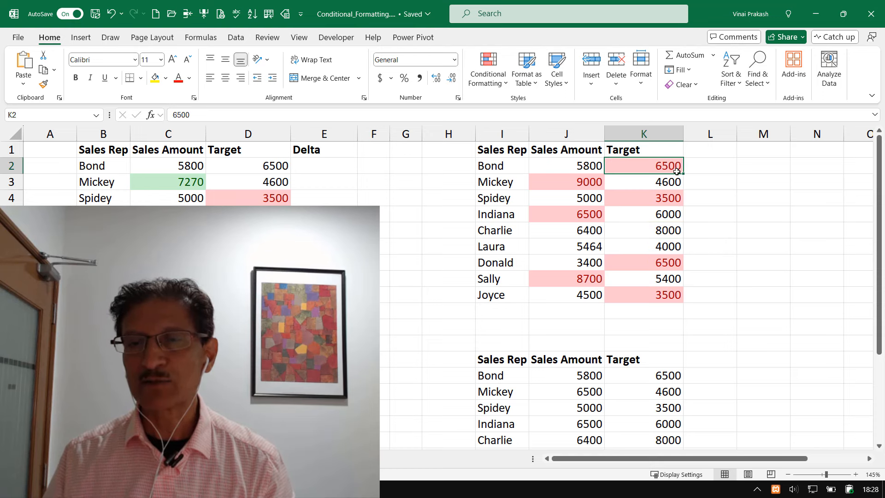
{"action": "left_click", "coordinate": [673, 266]}
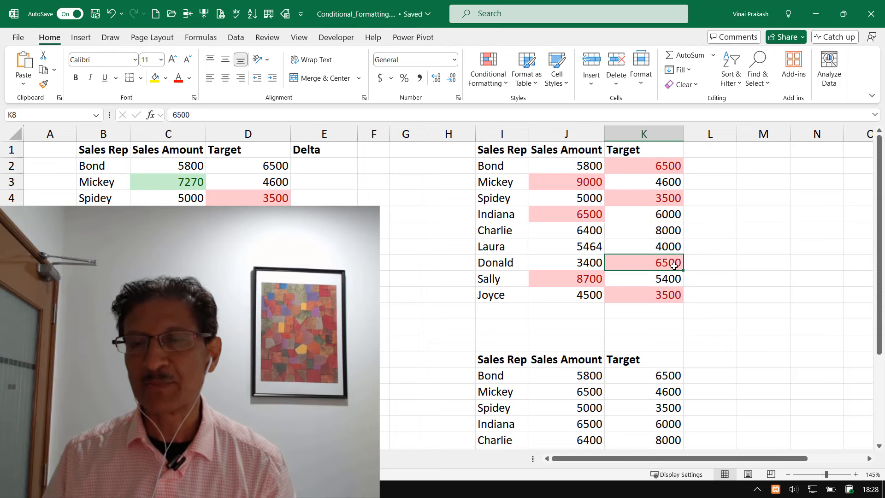
{"action": "left_click", "coordinate": [670, 200]}
{"action": "left_click", "coordinate": [660, 297]}
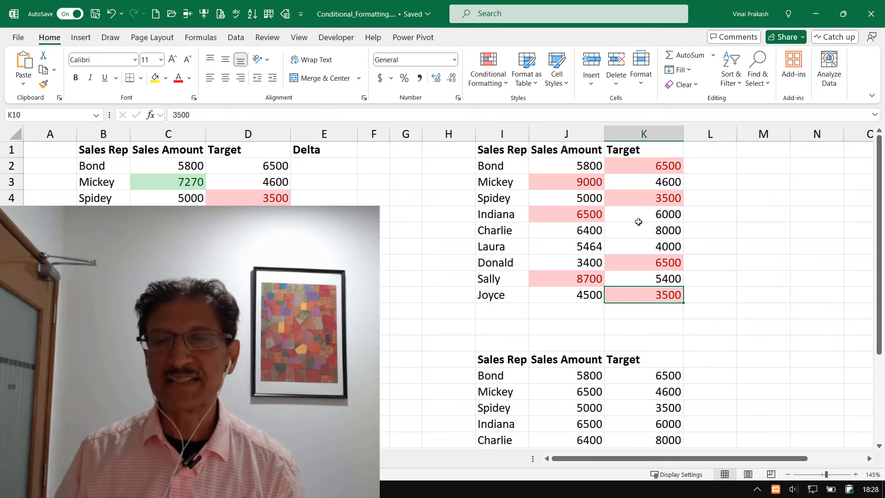
- Add orange gradient-fill data bars to the sales amounts in C15:C23
{"action": "scroll", "coordinate": [638, 221], "scroll_direction": "down", "scroll_amount": 3}
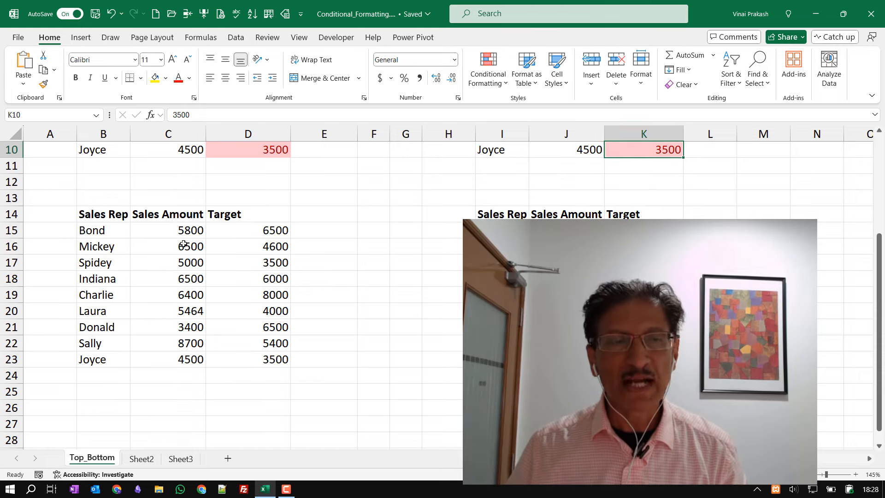
{"action": "left_click_drag", "start_coordinate": [179, 232], "coordinate": [165, 362]}
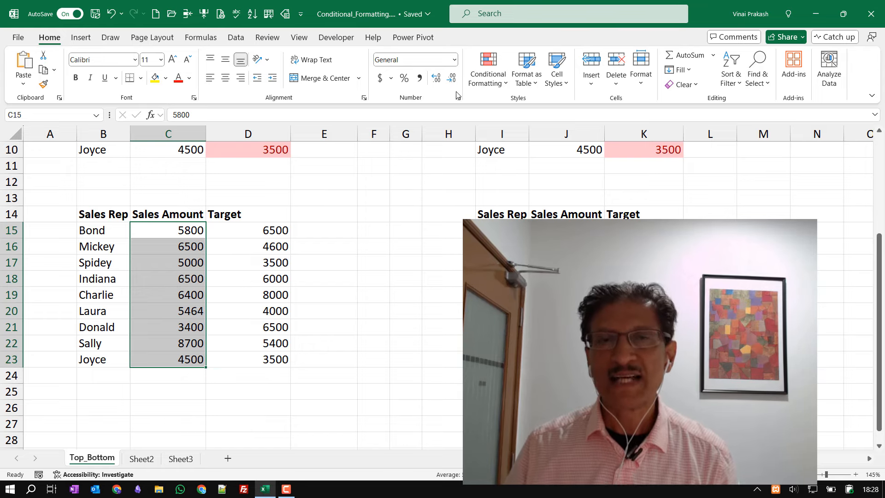
{"action": "left_click", "coordinate": [492, 86]}
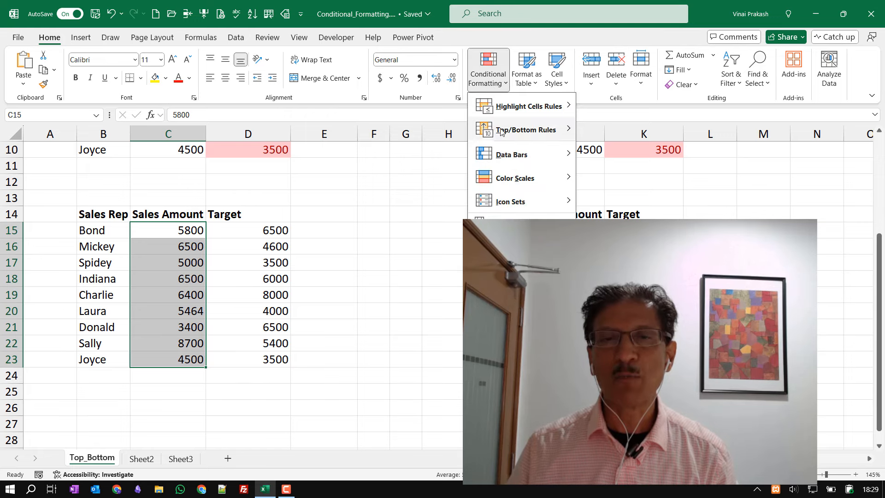
{"action": "mouse_move", "coordinate": [503, 157]}
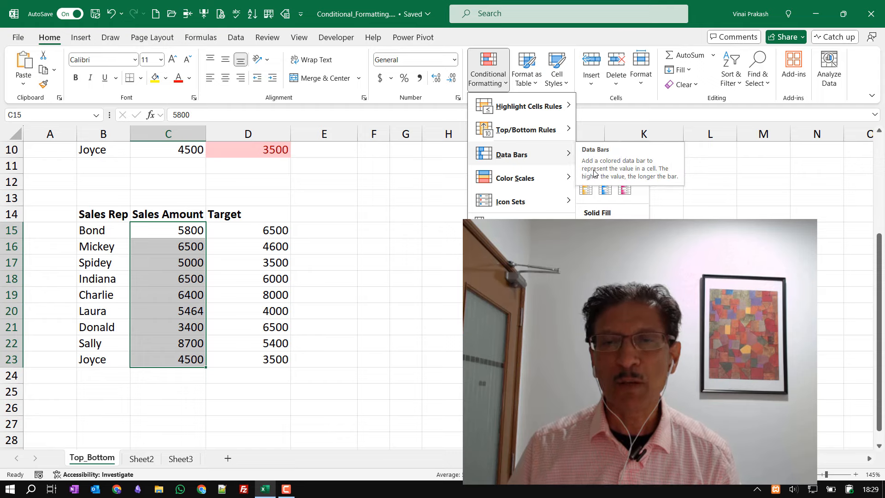
{"action": "left_click", "coordinate": [587, 189]}
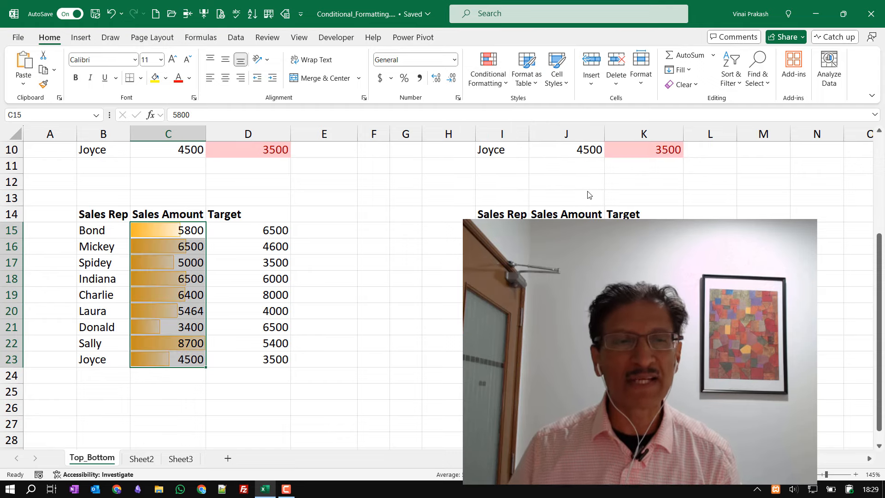
{"action": "left_click", "coordinate": [287, 281]}
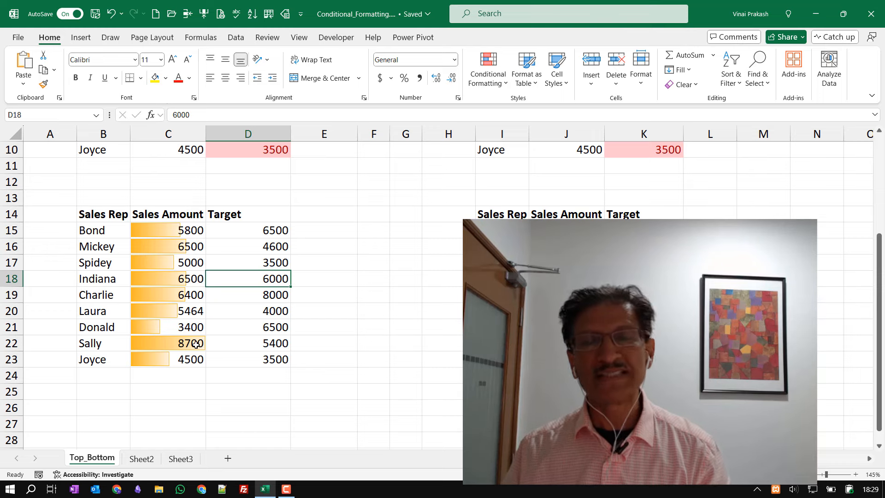
{"action": "left_click", "coordinate": [162, 331]}
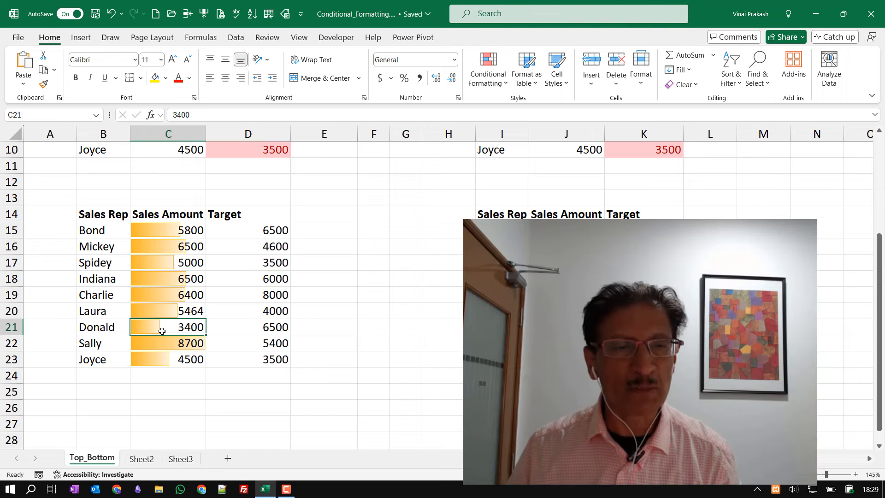
- Set the sales amount in C18 to 2000 to test its data bar
{"action": "left_click", "coordinate": [158, 278]}
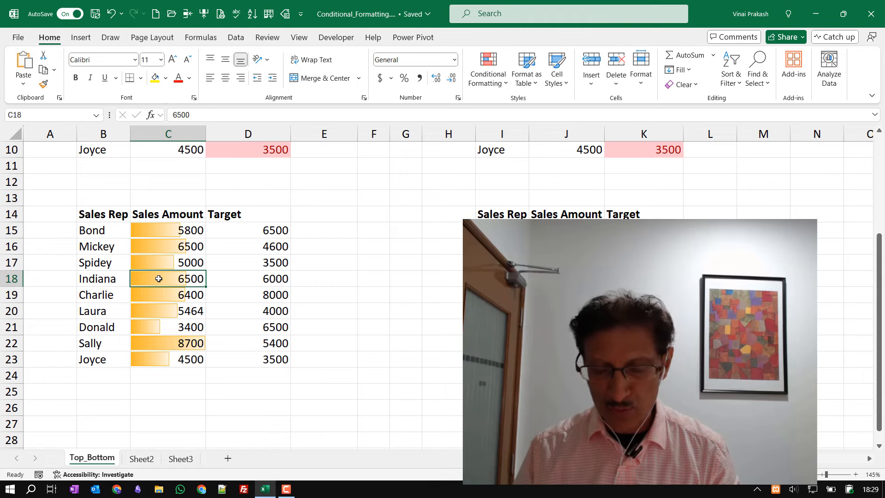
{"action": "type", "text": "2000"}
{"action": "key", "text": "Return"}
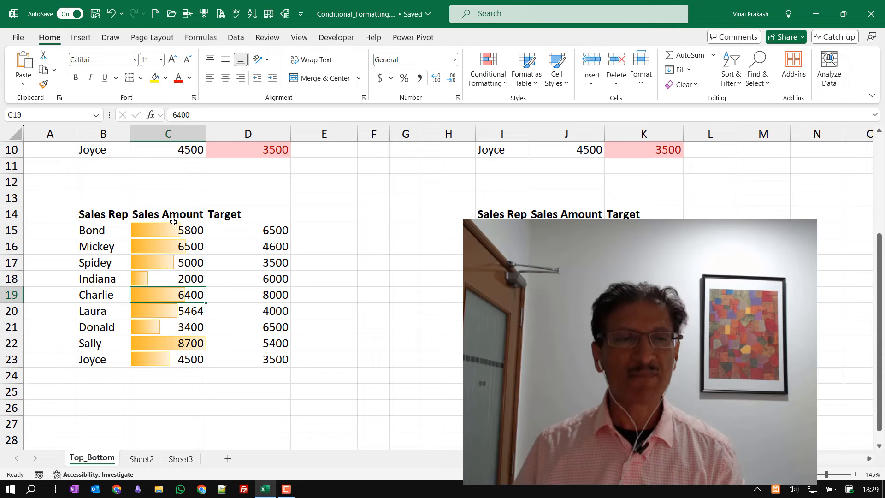
- Add green gradient-fill data bars to the targets in D15:D23
{"action": "left_click_drag", "start_coordinate": [249, 226], "coordinate": [252, 359]}
{"action": "left_click", "coordinate": [488, 74]}
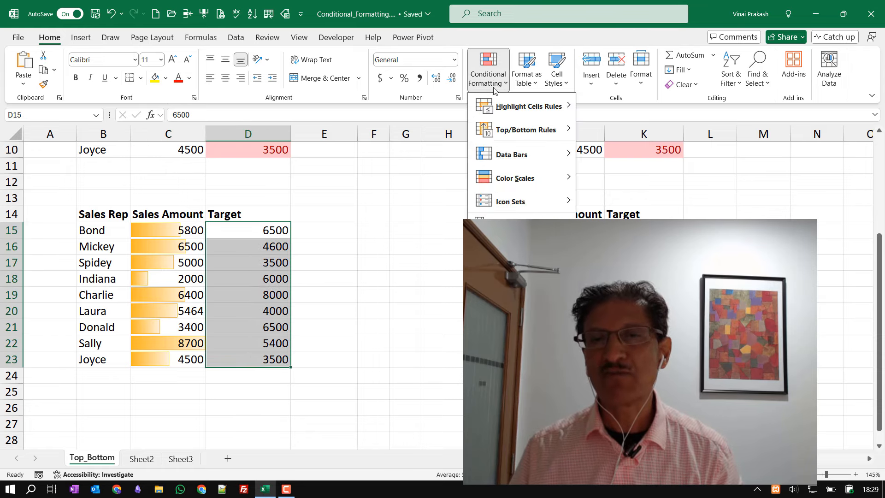
{"action": "mouse_move", "coordinate": [515, 159]}
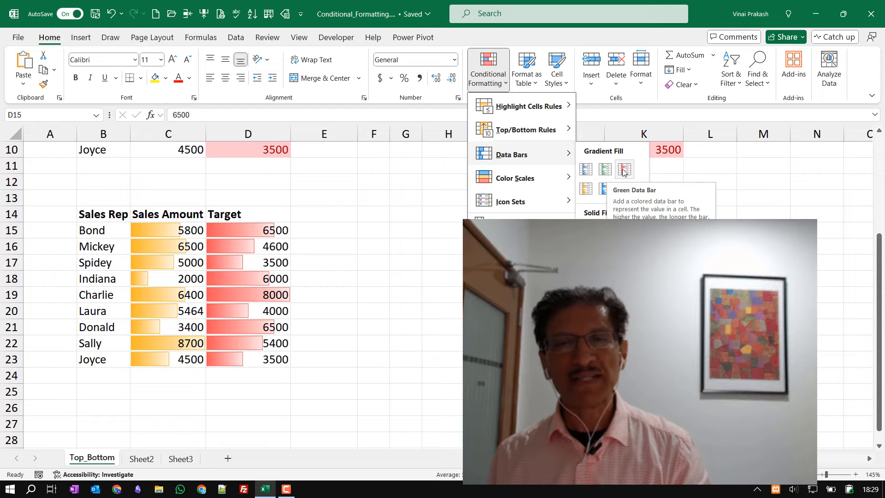
{"action": "left_click", "coordinate": [605, 170]}
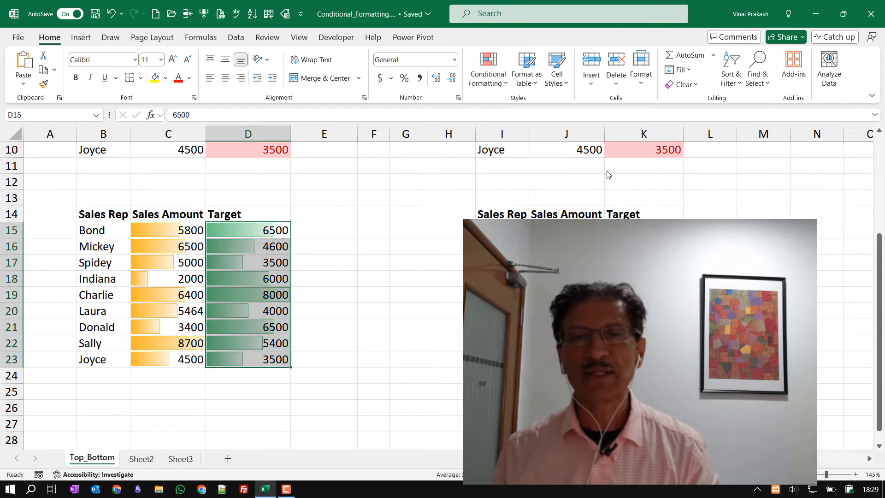
{"action": "left_click", "coordinate": [269, 308]}
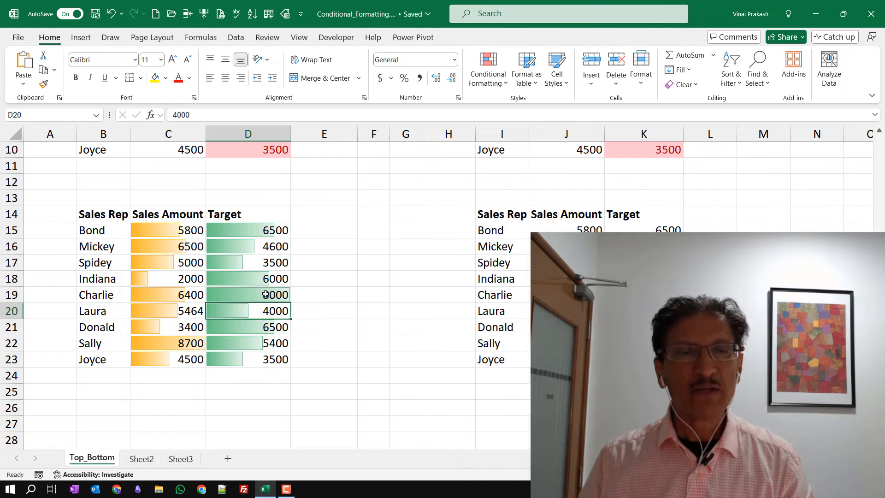
{"action": "left_click", "coordinate": [326, 217]}
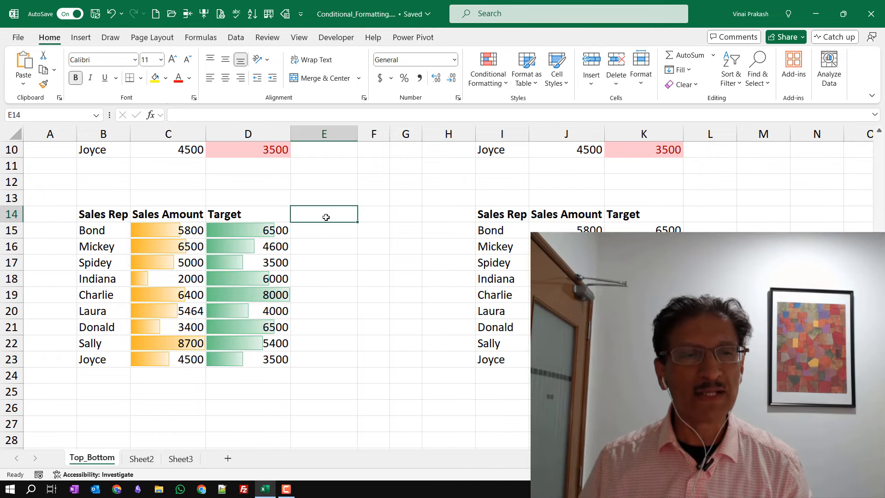
{"action": "left_click", "coordinate": [180, 227]}
{"action": "left_click", "coordinate": [238, 229]}
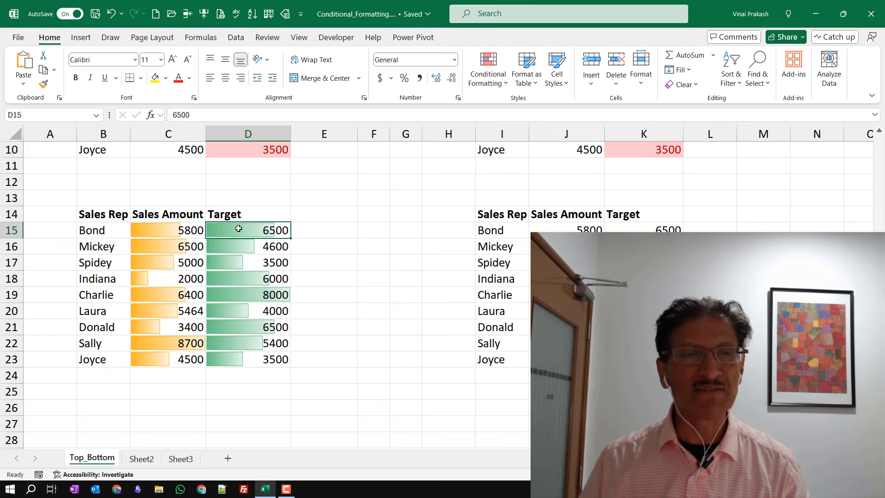
- Enter the column header Difference in E14, beside the Target header
{"action": "left_click", "coordinate": [327, 216]}
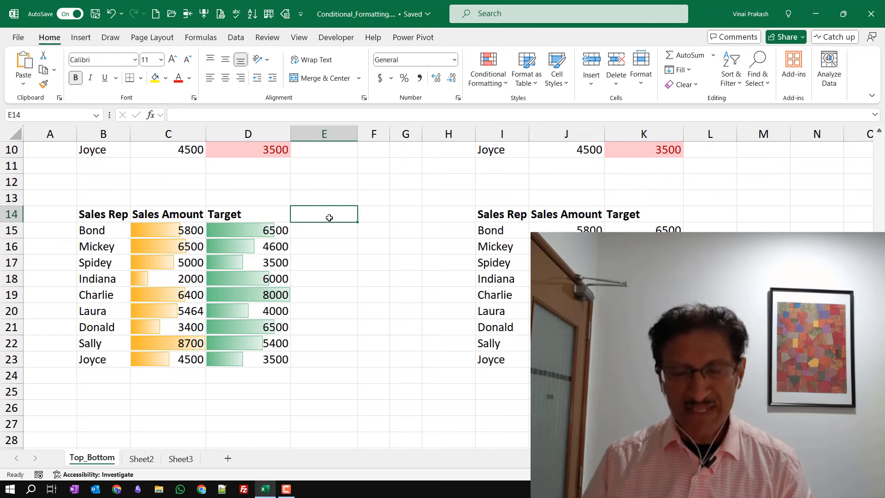
{"action": "type", "text": "Diff"}
{"action": "key", "text": "BackSpace"}
{"action": "key", "text": "BackSpace"}
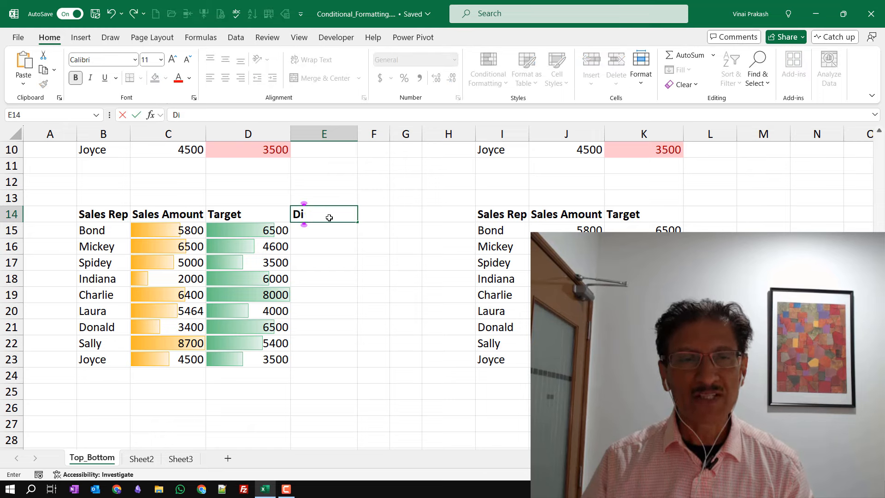
{"action": "type", "text": "fference"}
- Calculate the difference in E15 with =C15-D15 and fill the formula down to E23
{"action": "left_click", "coordinate": [327, 233]}
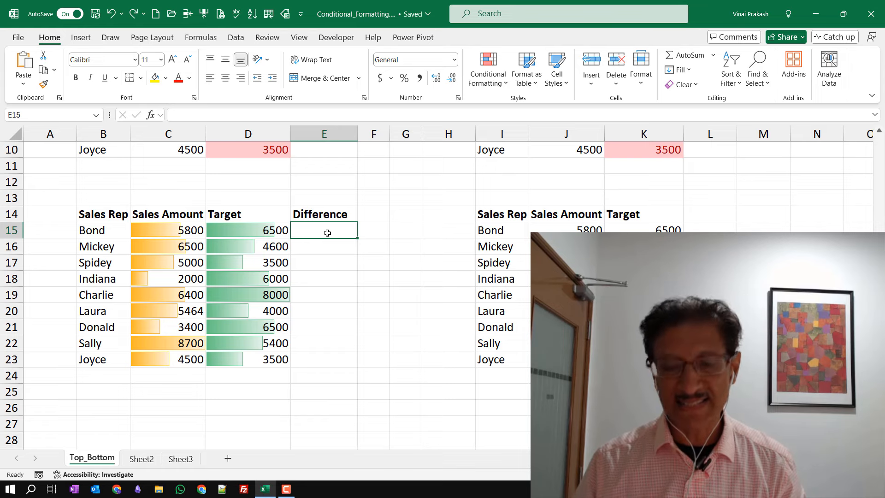
{"action": "type", "text": "="}
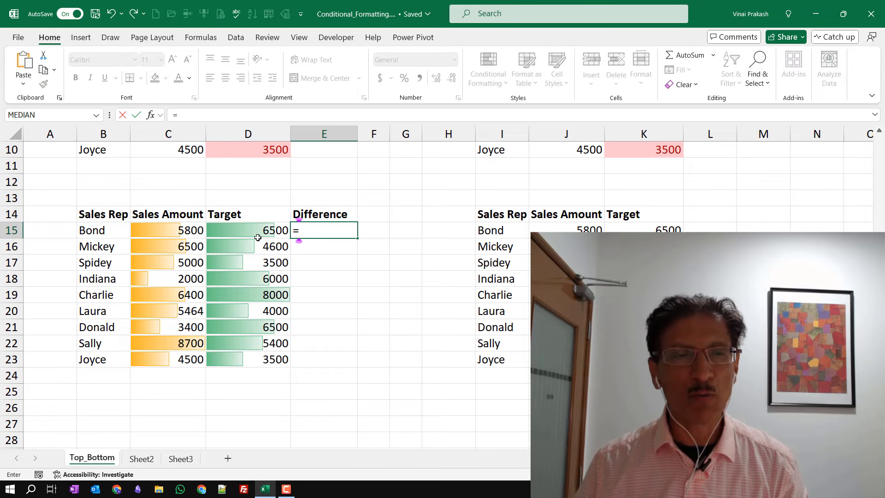
{"action": "left_click", "coordinate": [150, 227]}
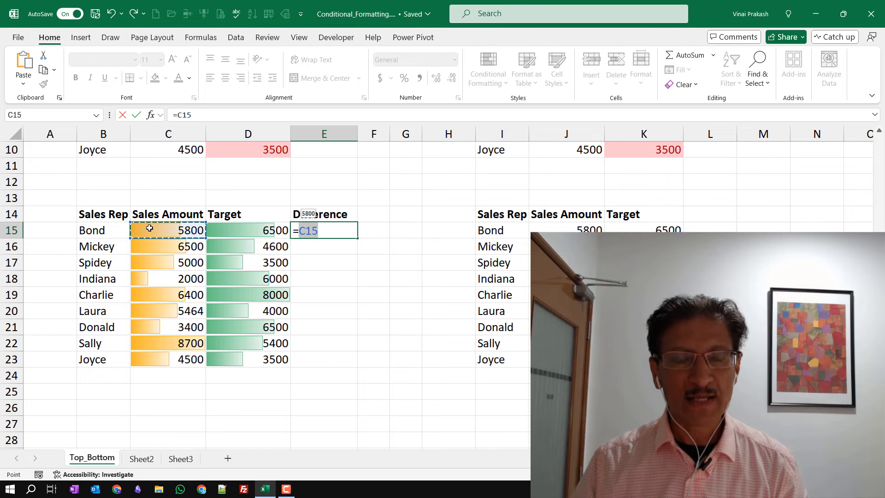
{"action": "type", "text": "-"}
{"action": "left_click", "coordinate": [237, 229]}
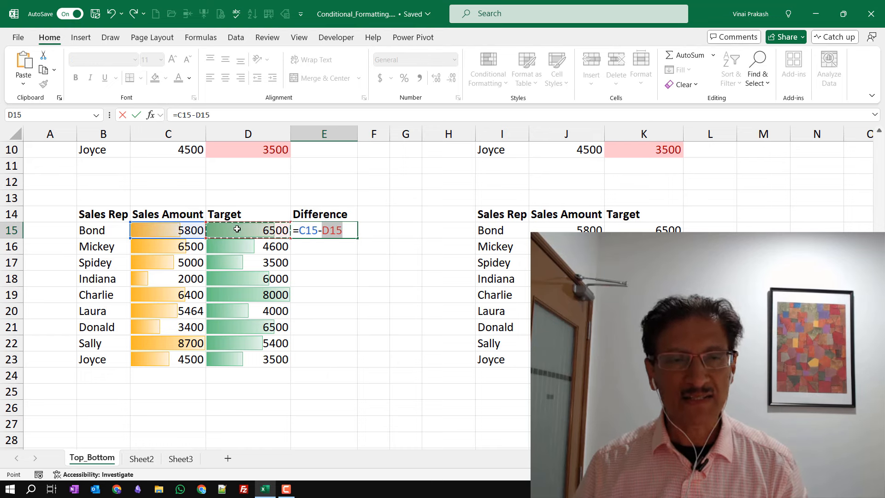
{"action": "key", "text": "Return"}
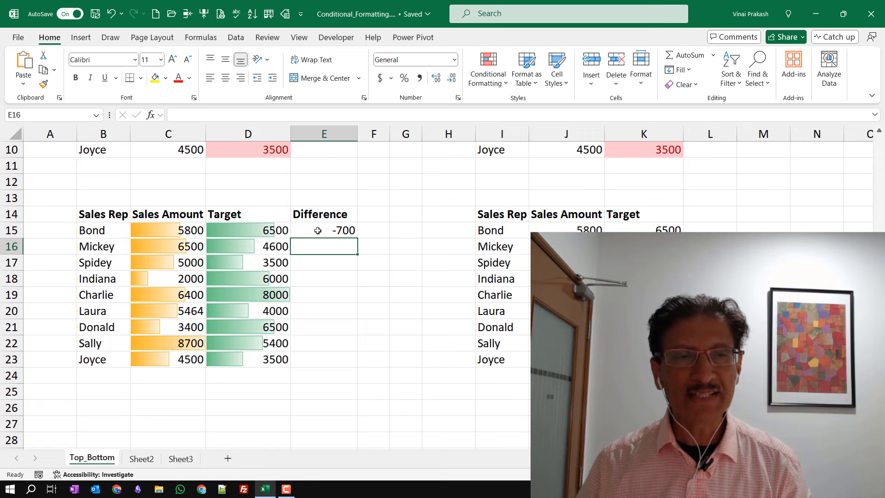
{"action": "left_click", "coordinate": [322, 230]}
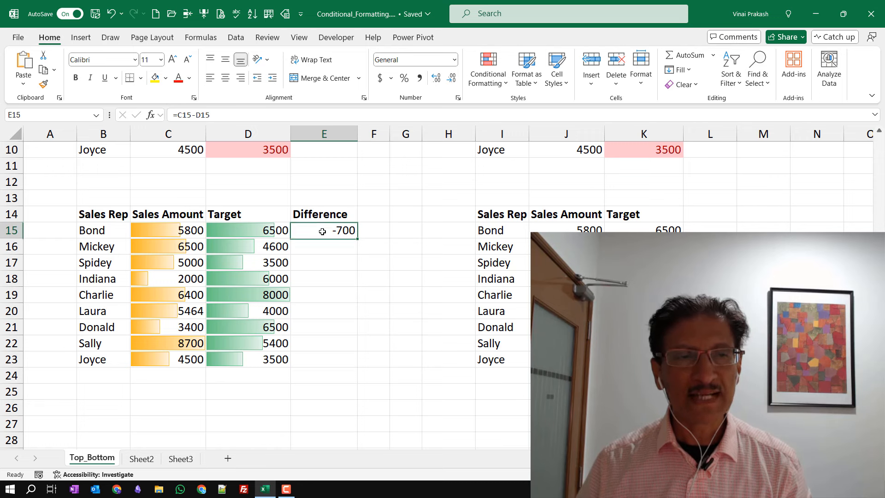
{"action": "double_click", "coordinate": [357, 240]}
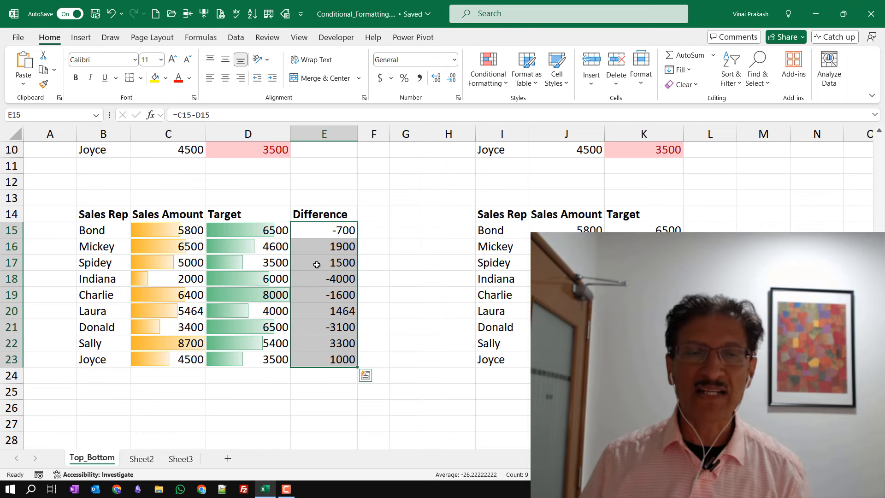
- Add green gradient-fill data bars to the differences in E15:E23, and check the formula in E15
{"action": "left_click", "coordinate": [308, 341]}
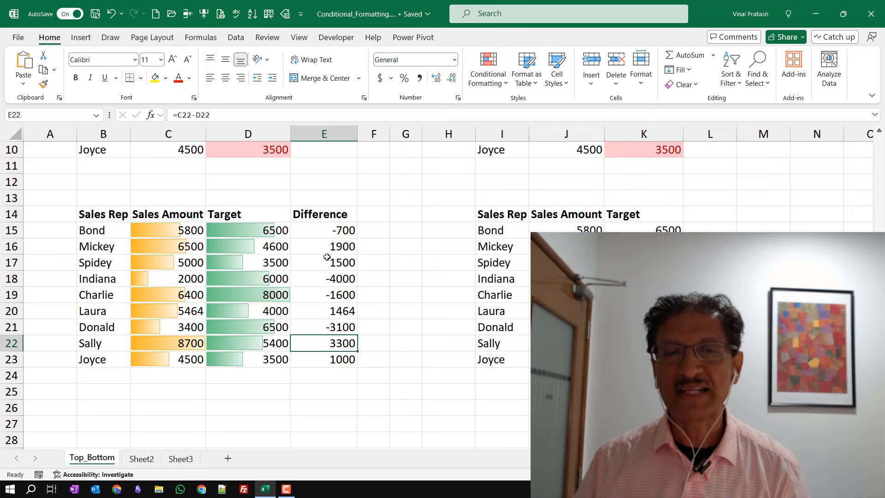
{"action": "left_click_drag", "start_coordinate": [322, 229], "coordinate": [315, 342]}
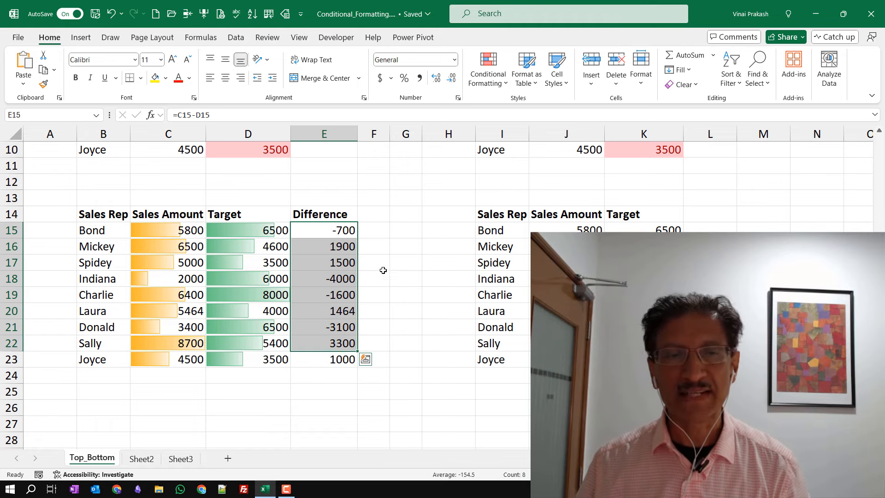
{"action": "left_click_drag", "start_coordinate": [346, 230], "coordinate": [337, 355]}
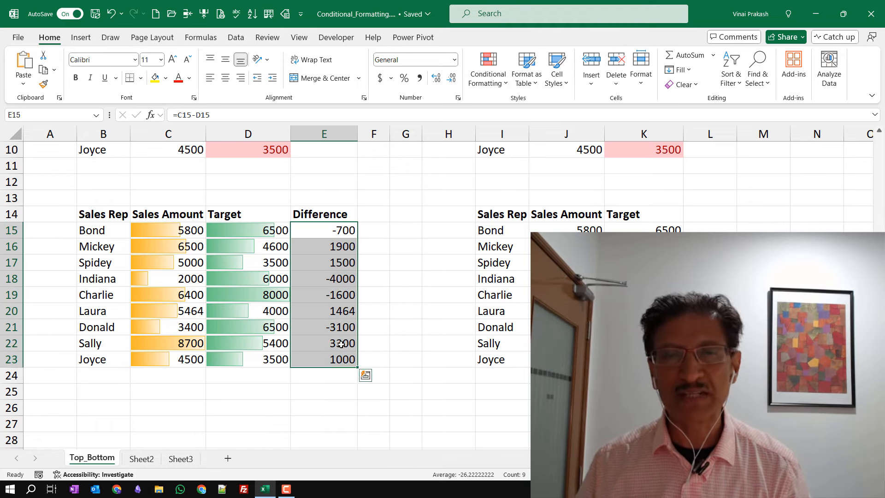
{"action": "left_click", "coordinate": [487, 78]}
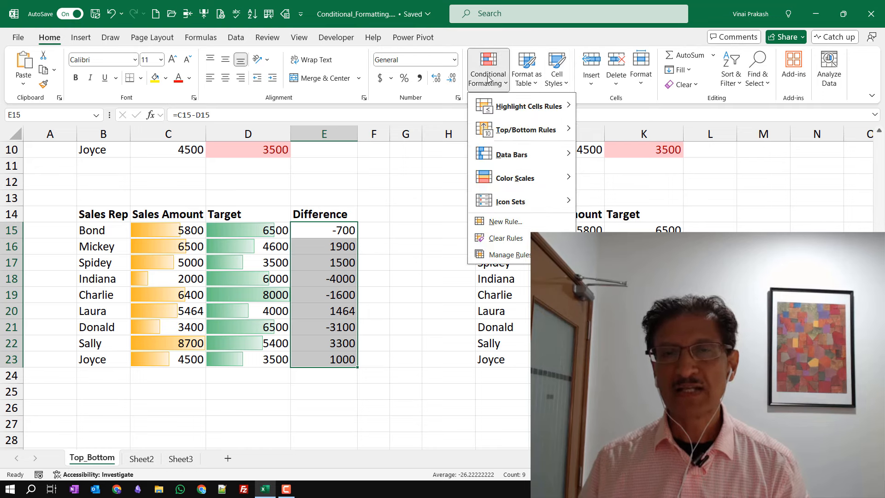
{"action": "mouse_move", "coordinate": [511, 152]}
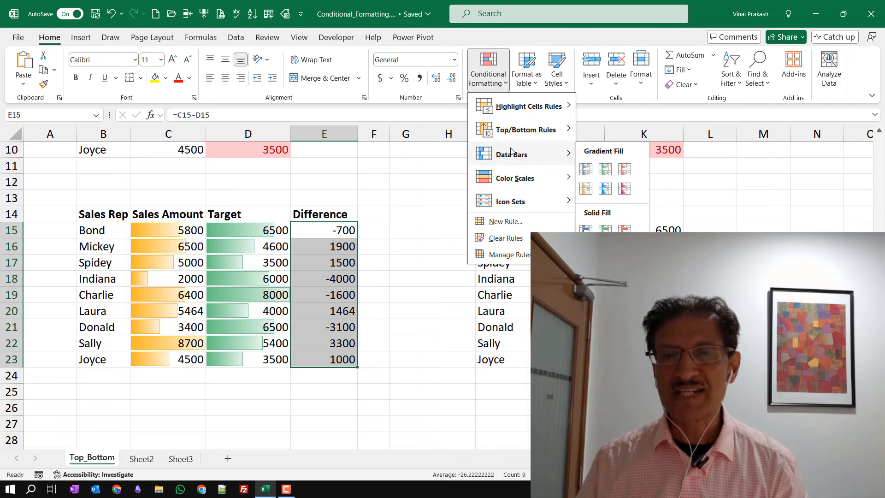
{"action": "mouse_move", "coordinate": [530, 177]}
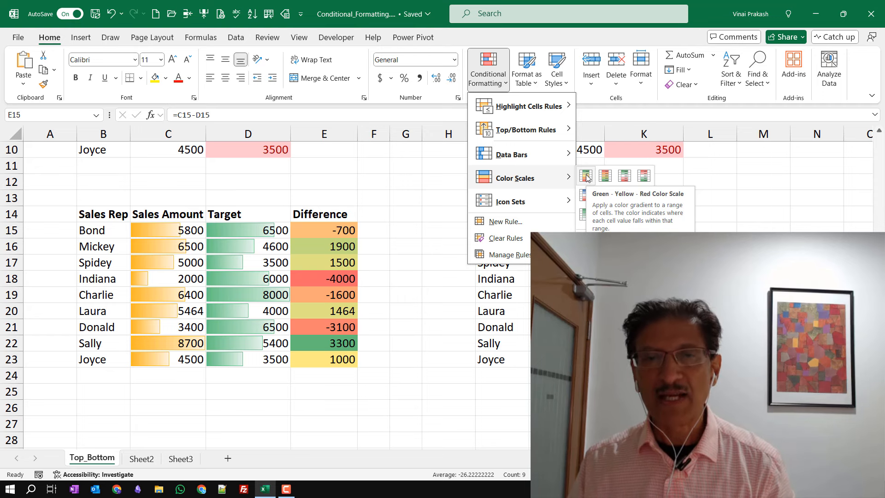
{"action": "mouse_move", "coordinate": [543, 160]}
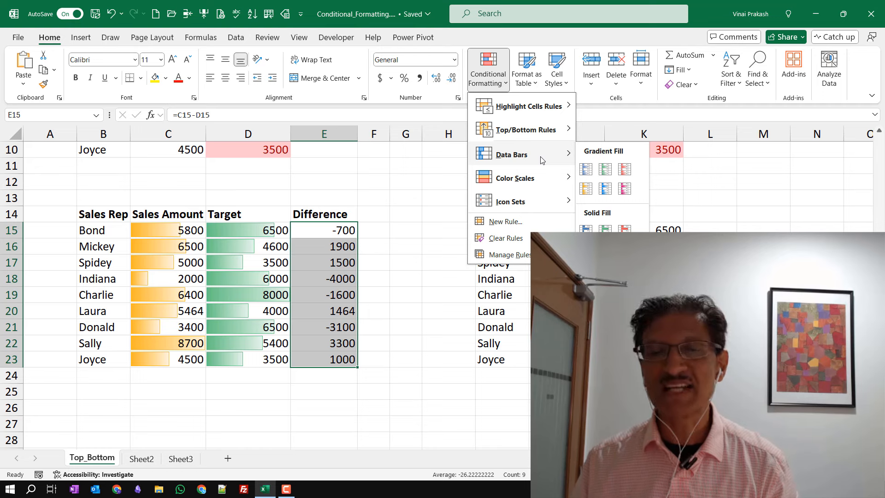
{"action": "left_click", "coordinate": [604, 171]}
{"action": "left_click", "coordinate": [390, 282]}
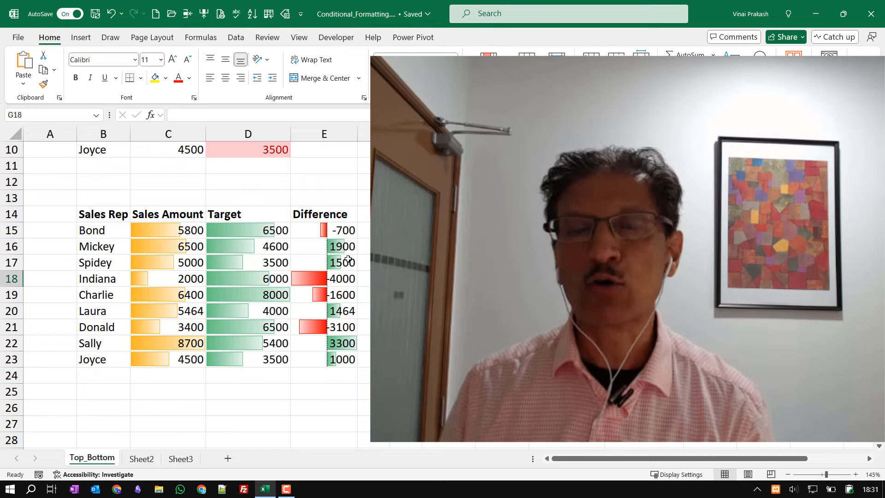
{"action": "left_click", "coordinate": [321, 232]}
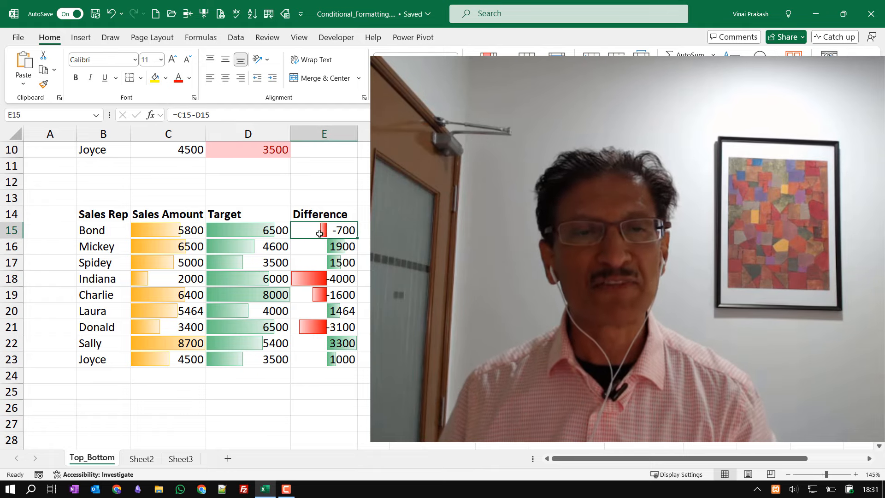
{"action": "key", "text": "F2"}
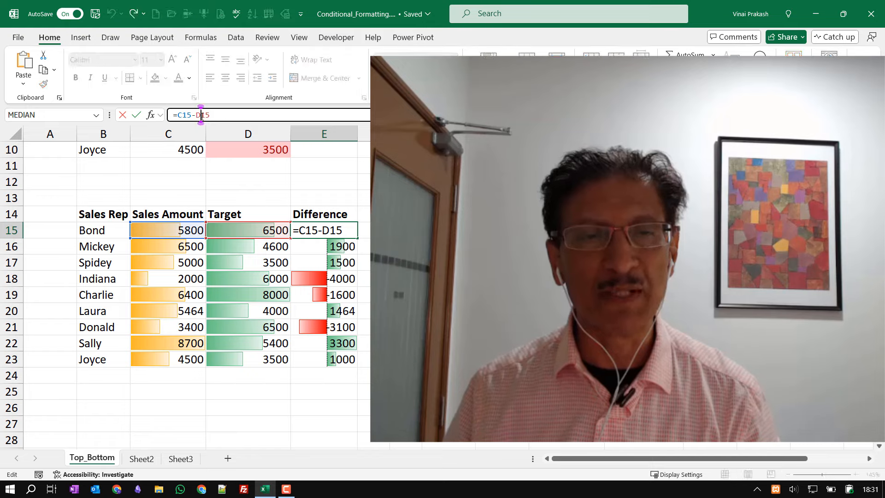
{"action": "left_click", "coordinate": [406, 246]}
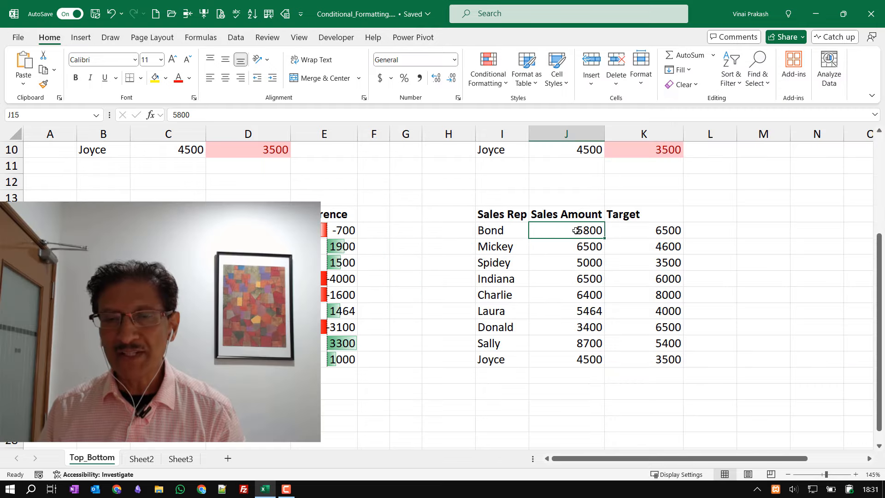
- Apply the Green - Yellow - Red Color Scale to the sales amounts in J15:J23
{"action": "left_click_drag", "start_coordinate": [574, 230], "coordinate": [568, 357]}
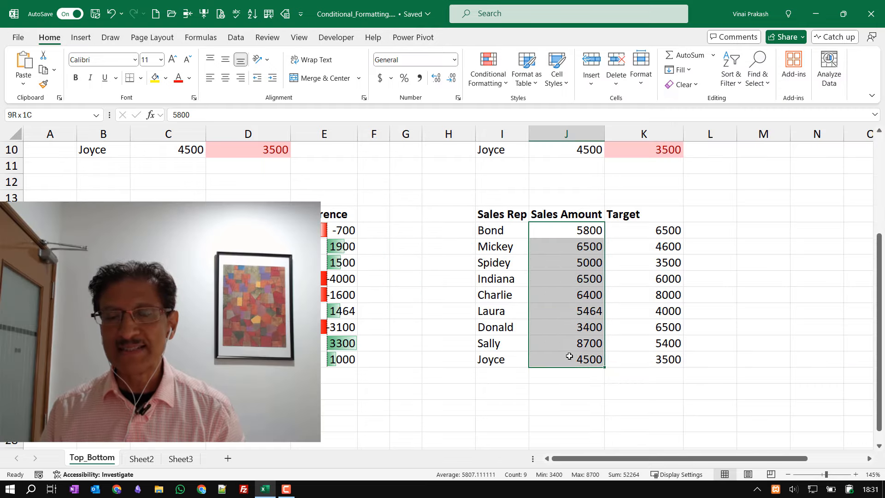
{"action": "left_click", "coordinate": [501, 83]}
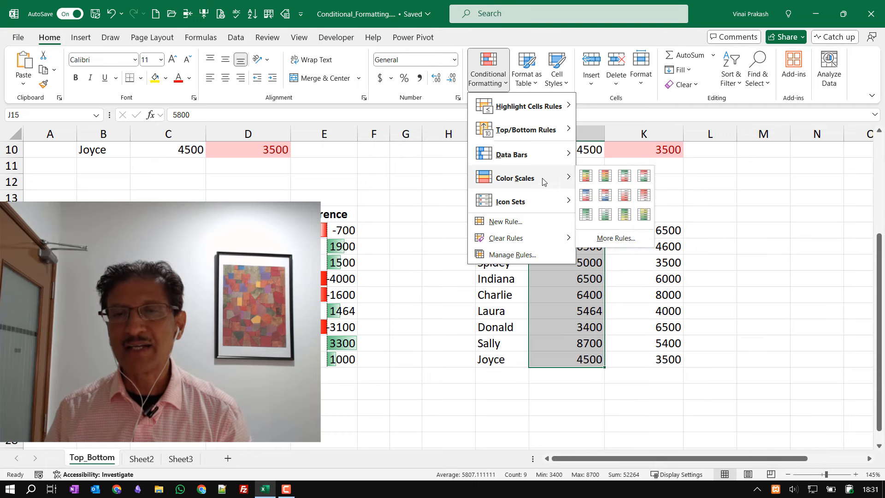
{"action": "left_click", "coordinate": [588, 180]}
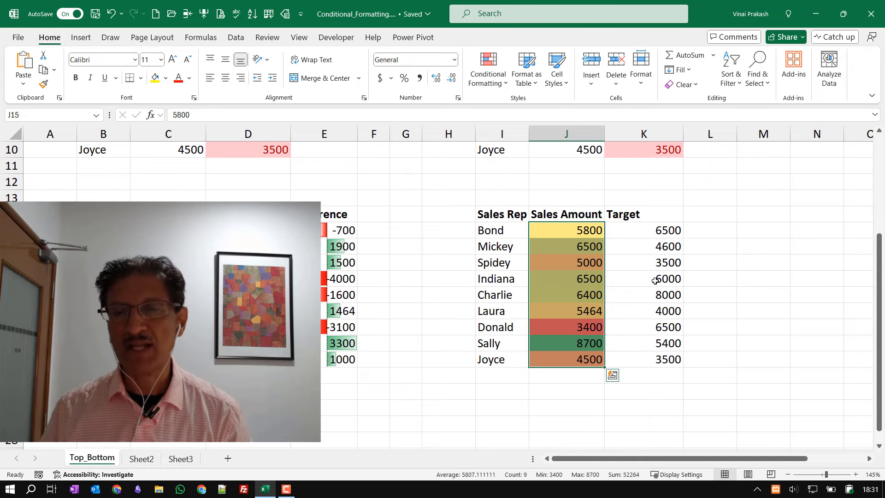
- Apply the 3 Arrows (Colored) icon set to the targets in K15:K23
{"action": "left_click_drag", "start_coordinate": [669, 230], "coordinate": [658, 359]}
{"action": "left_click", "coordinate": [502, 90]}
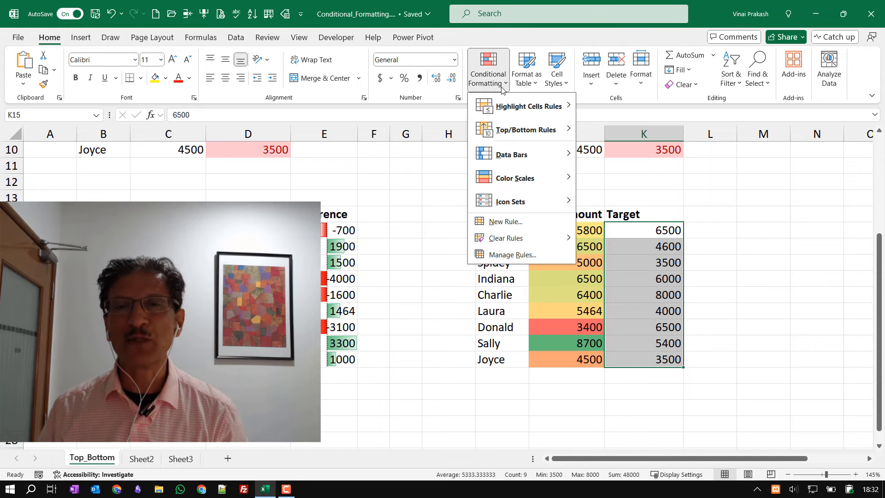
{"action": "mouse_move", "coordinate": [519, 190]}
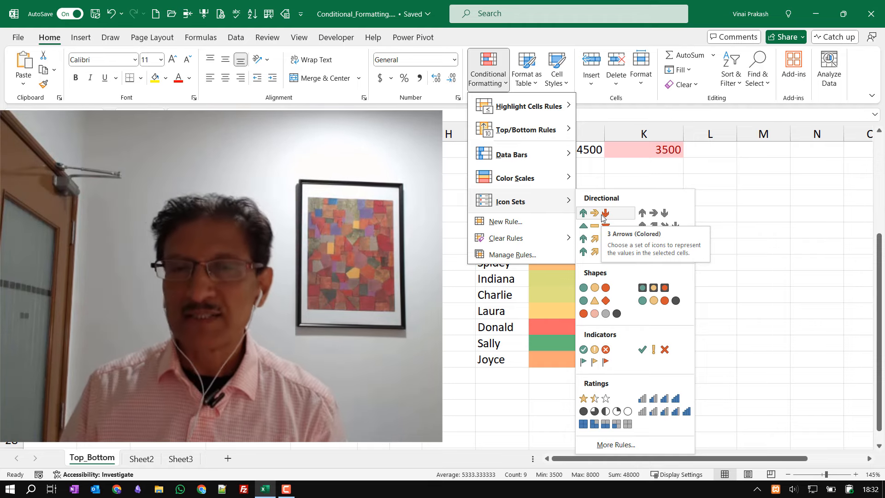
{"action": "left_click", "coordinate": [602, 214]}
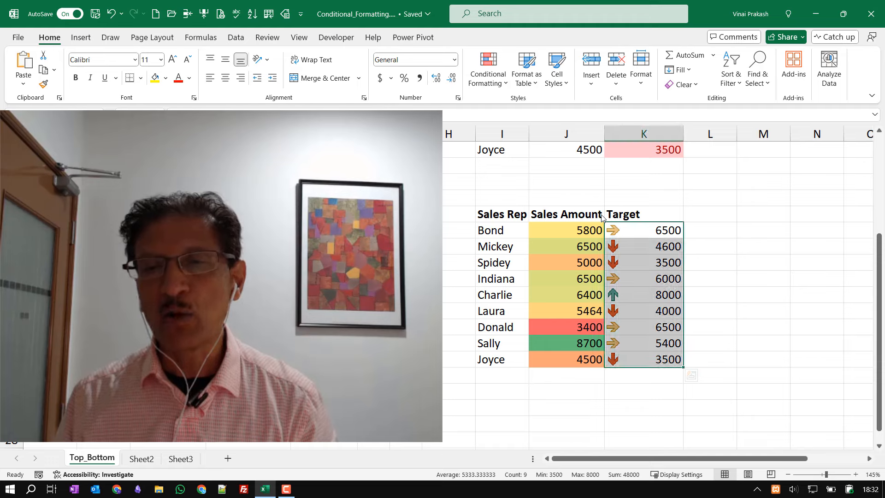
{"action": "left_click", "coordinate": [651, 282]}
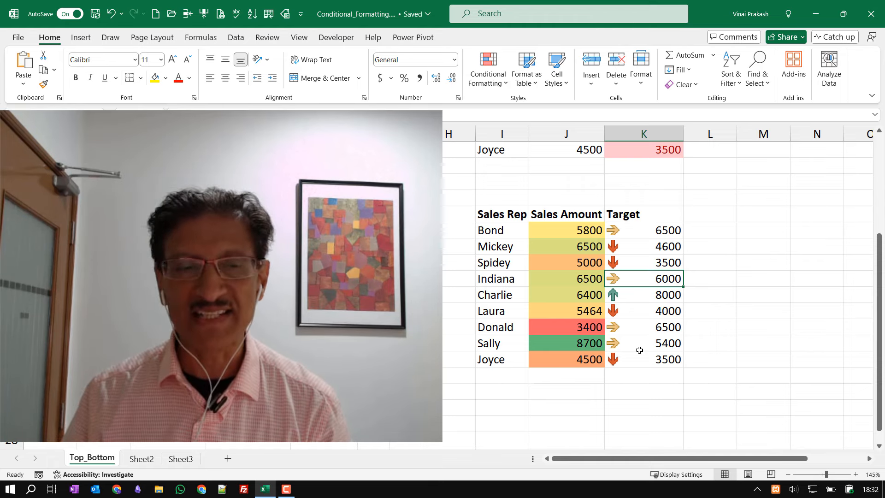
- On Sheet2, apply the four-bar rating icon set to the sales amounts in C2:C7
{"action": "left_click", "coordinate": [138, 459]}
{"action": "left_click", "coordinate": [208, 362]}
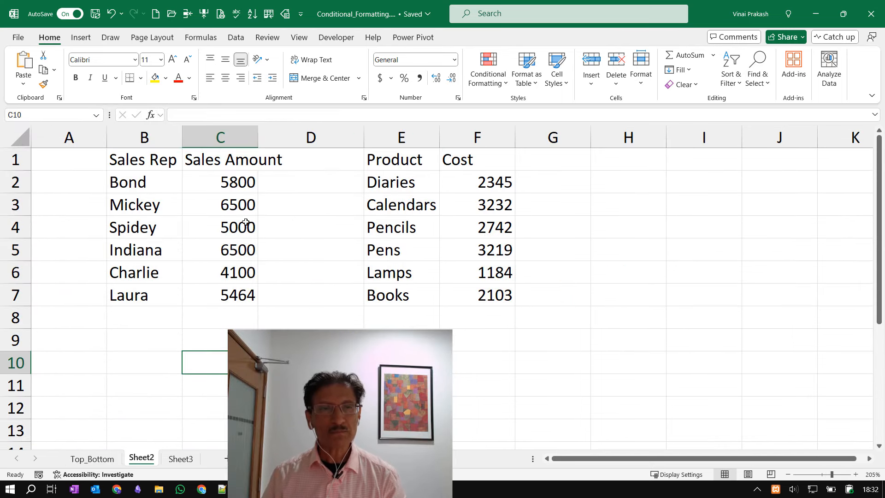
{"action": "left_click_drag", "start_coordinate": [222, 181], "coordinate": [211, 302]}
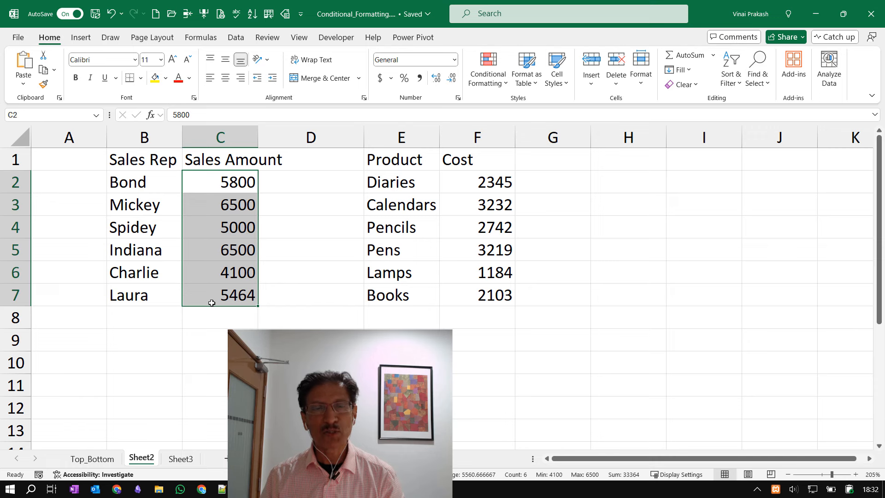
{"action": "left_click", "coordinate": [505, 83]}
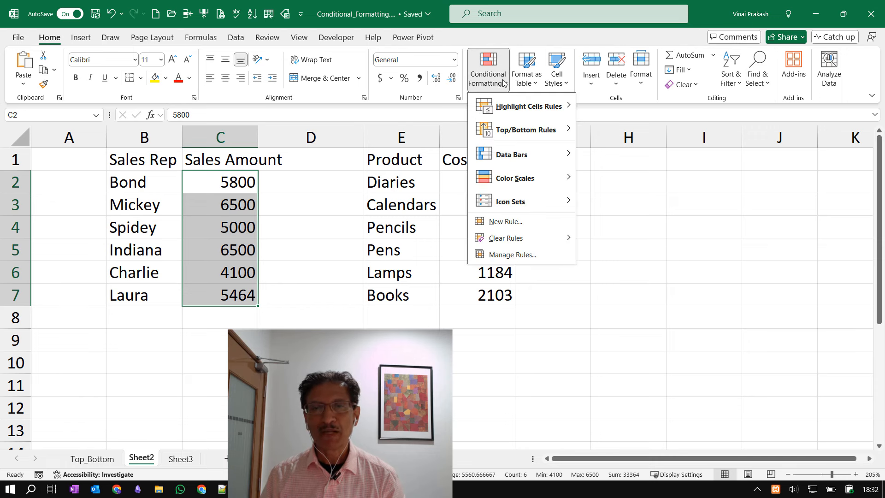
{"action": "mouse_move", "coordinate": [510, 212]}
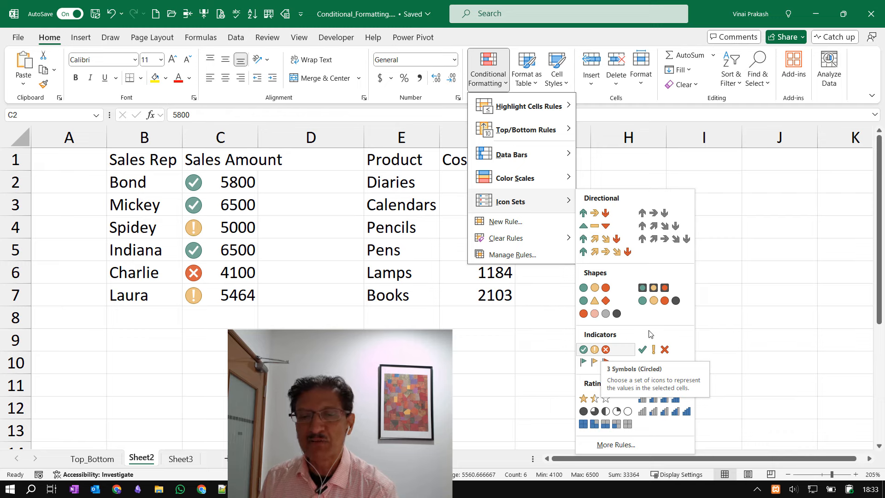
{"action": "left_click", "coordinate": [674, 399]}
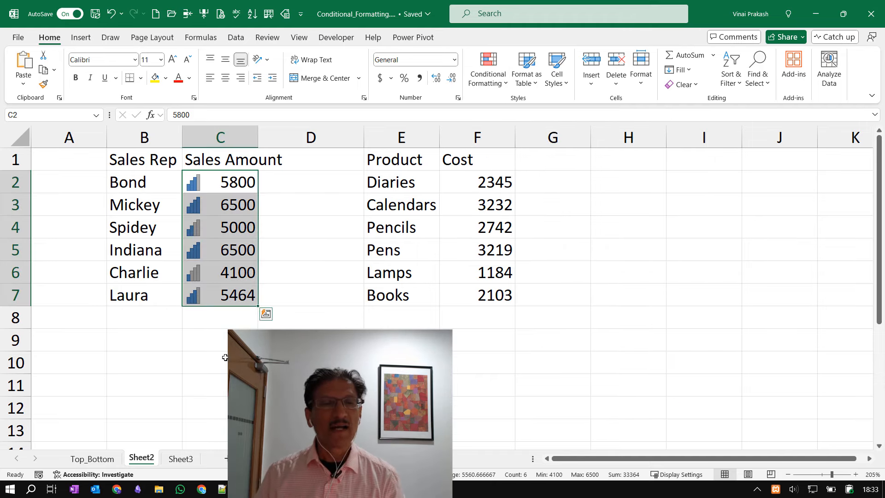
{"action": "left_click", "coordinate": [206, 275]}
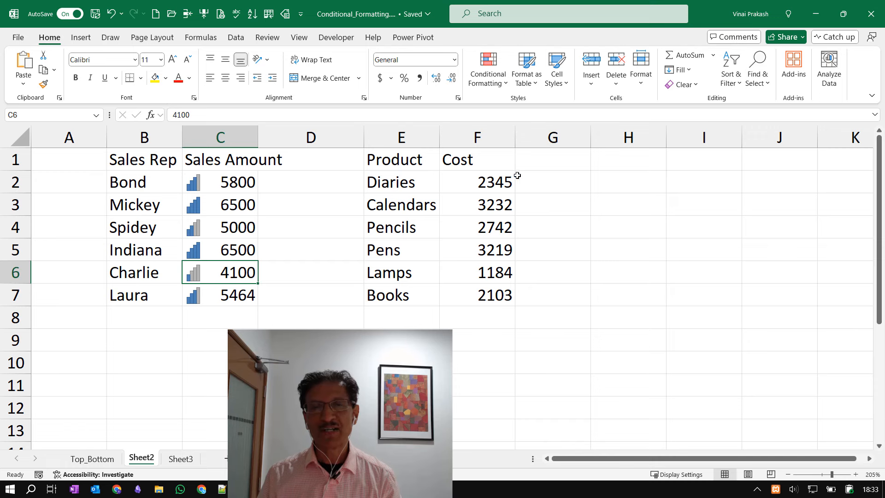
- Apply the rating icon set of five quarter-filled circles to the product costs in F2:F7
{"action": "left_click_drag", "start_coordinate": [492, 183], "coordinate": [482, 286]}
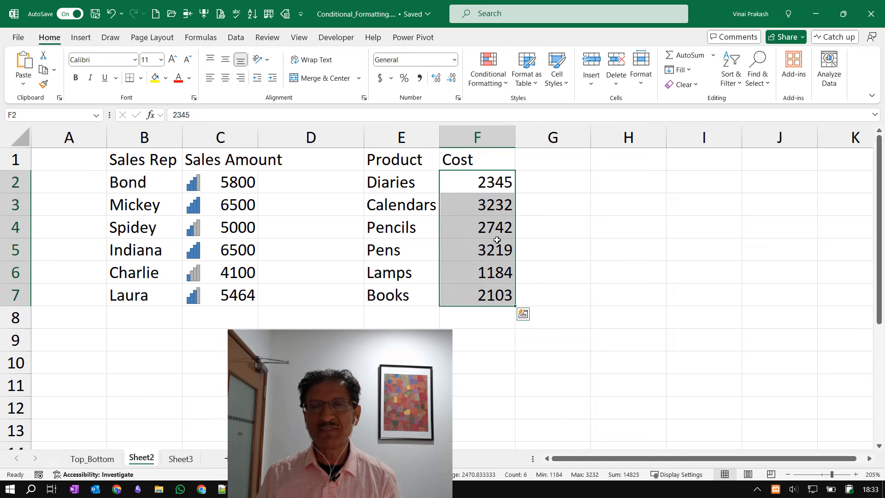
{"action": "left_click", "coordinate": [496, 88]}
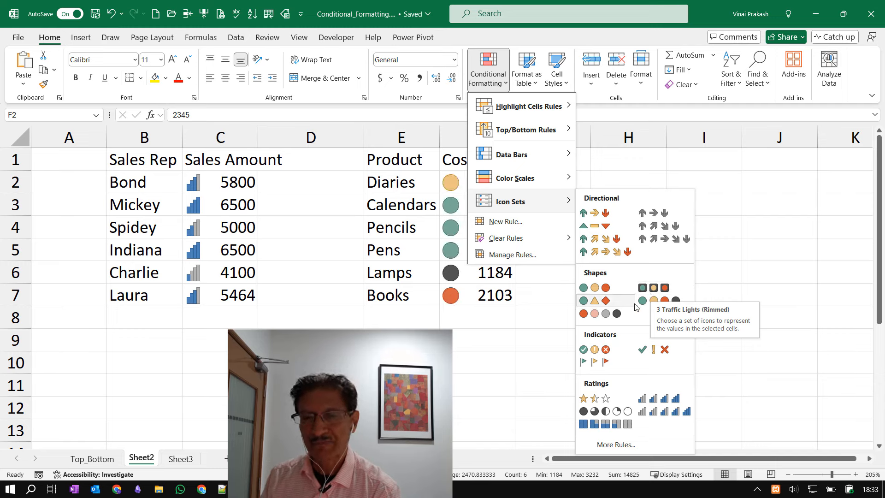
{"action": "left_click", "coordinate": [611, 411]}
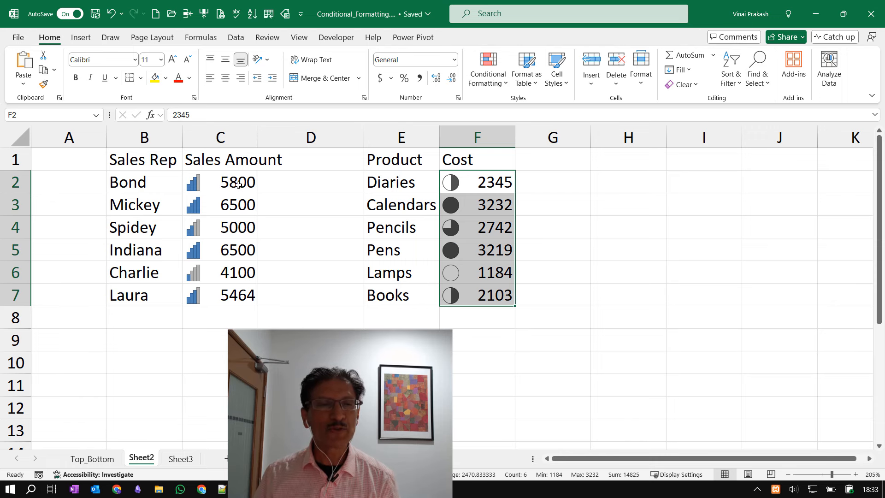
{"action": "left_click_drag", "start_coordinate": [230, 181], "coordinate": [226, 291]}
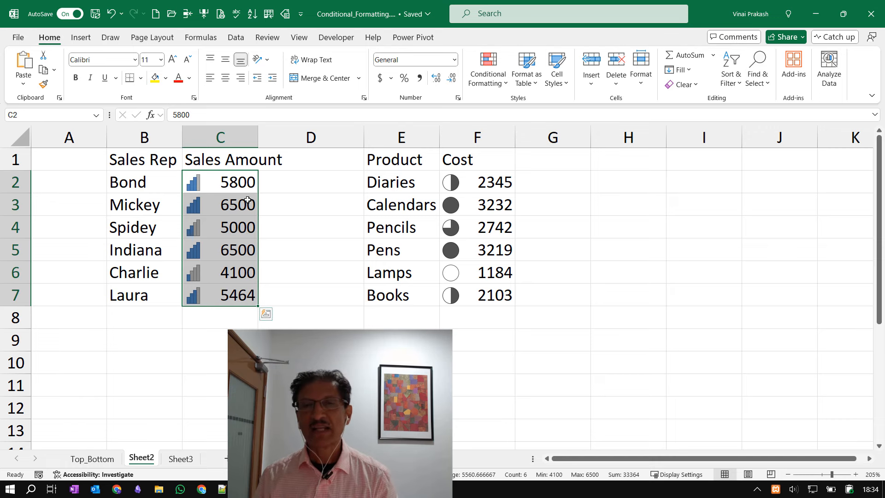
{"action": "left_click", "coordinate": [501, 86]}
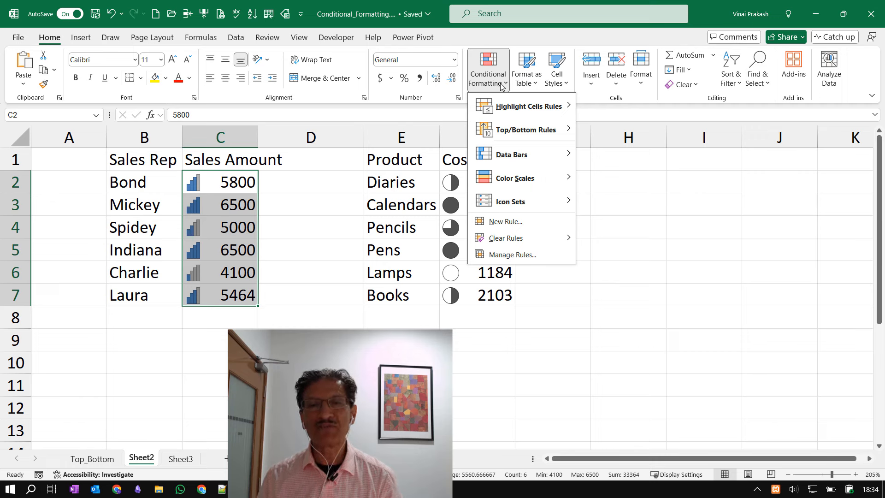
{"action": "key", "text": "Escape"}
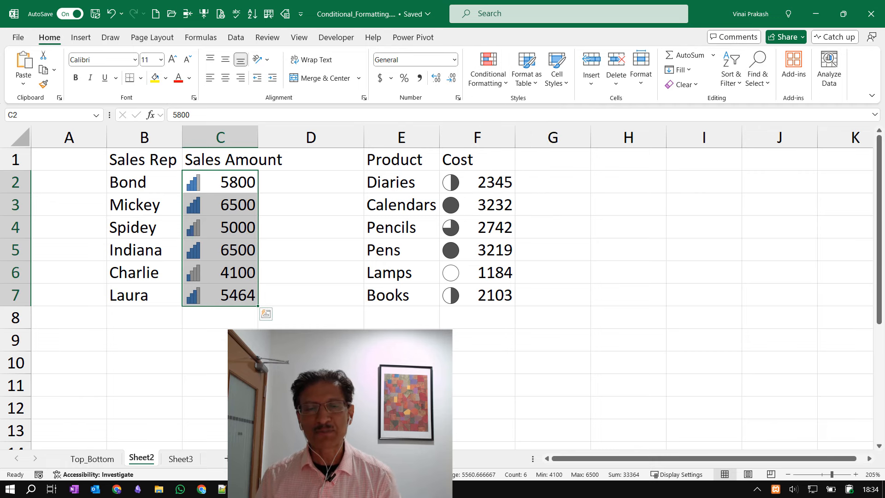
{"action": "left_click", "coordinate": [401, 340]}
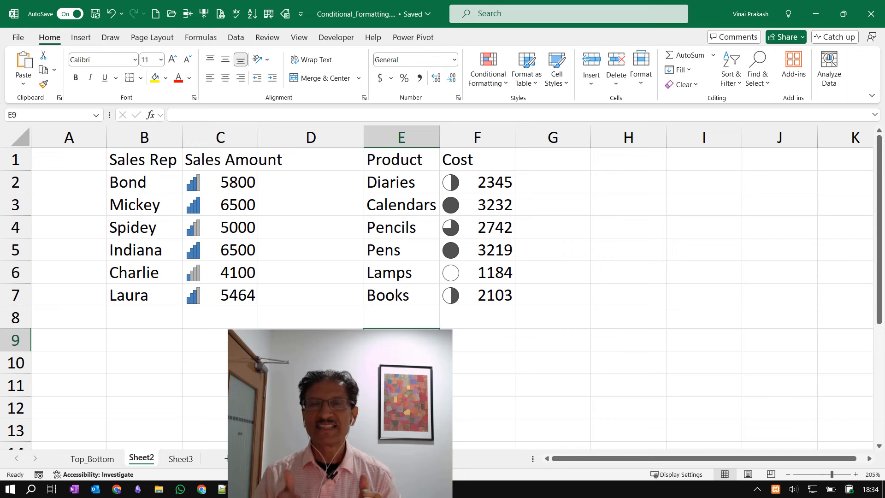